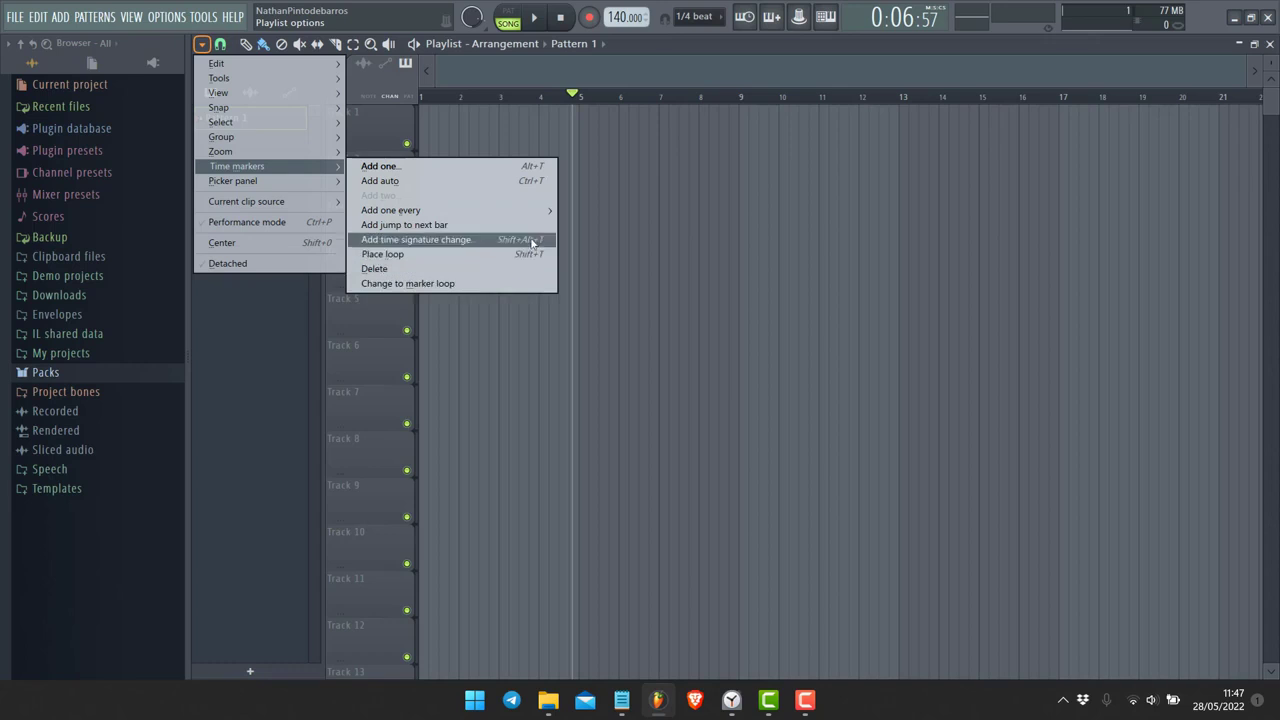
Add a time marker named "Intro" at the current playhead position near bar 5
{"action": "left_click", "coordinate": [436, 175]}
{"action": "type", "text": "Intro"}
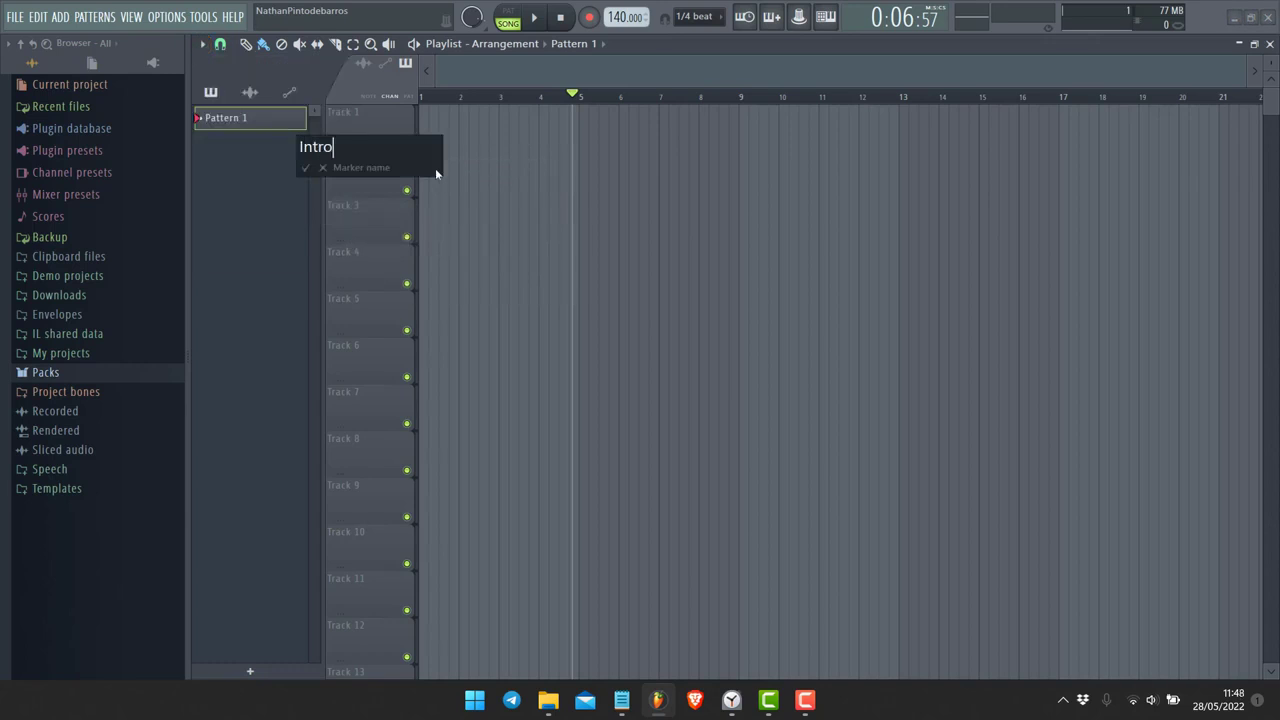
{"action": "key", "text": "Return"}
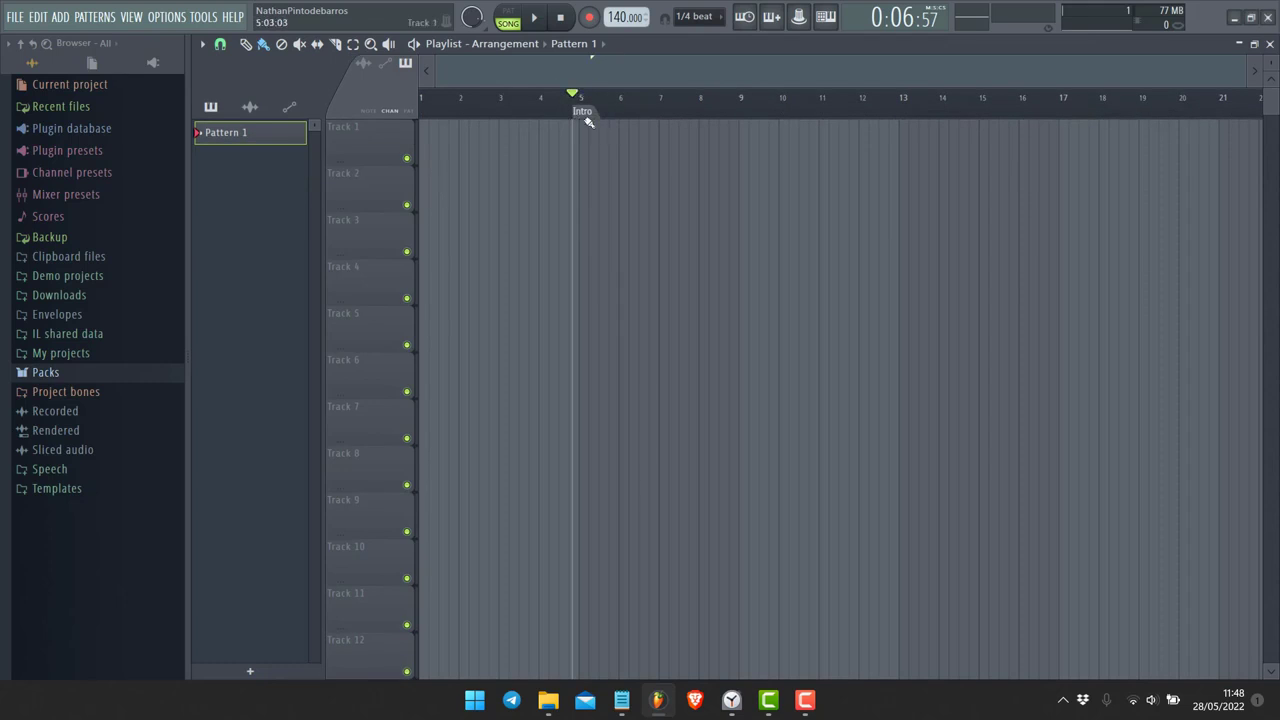
Delete the "Intro" time marker from the playlist timeline
{"action": "left_click", "coordinate": [202, 44]}
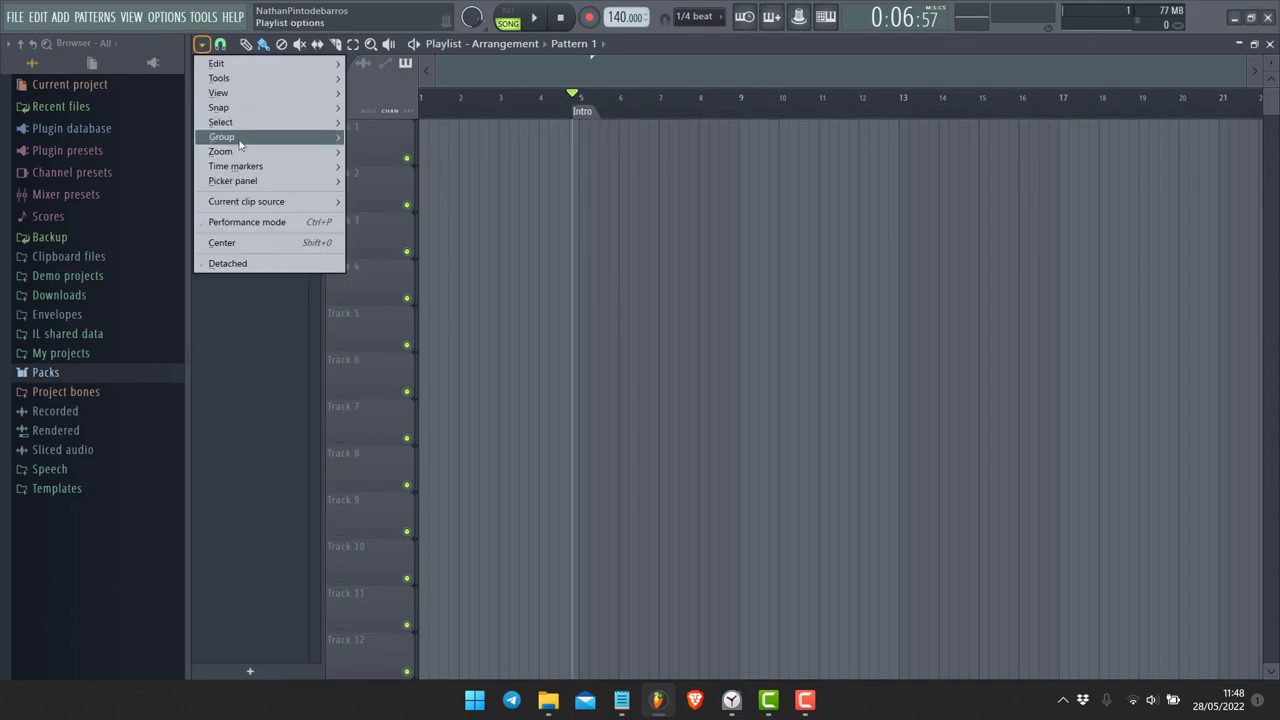
{"action": "mouse_move", "coordinate": [266, 139]}
{"action": "mouse_move", "coordinate": [275, 166]}
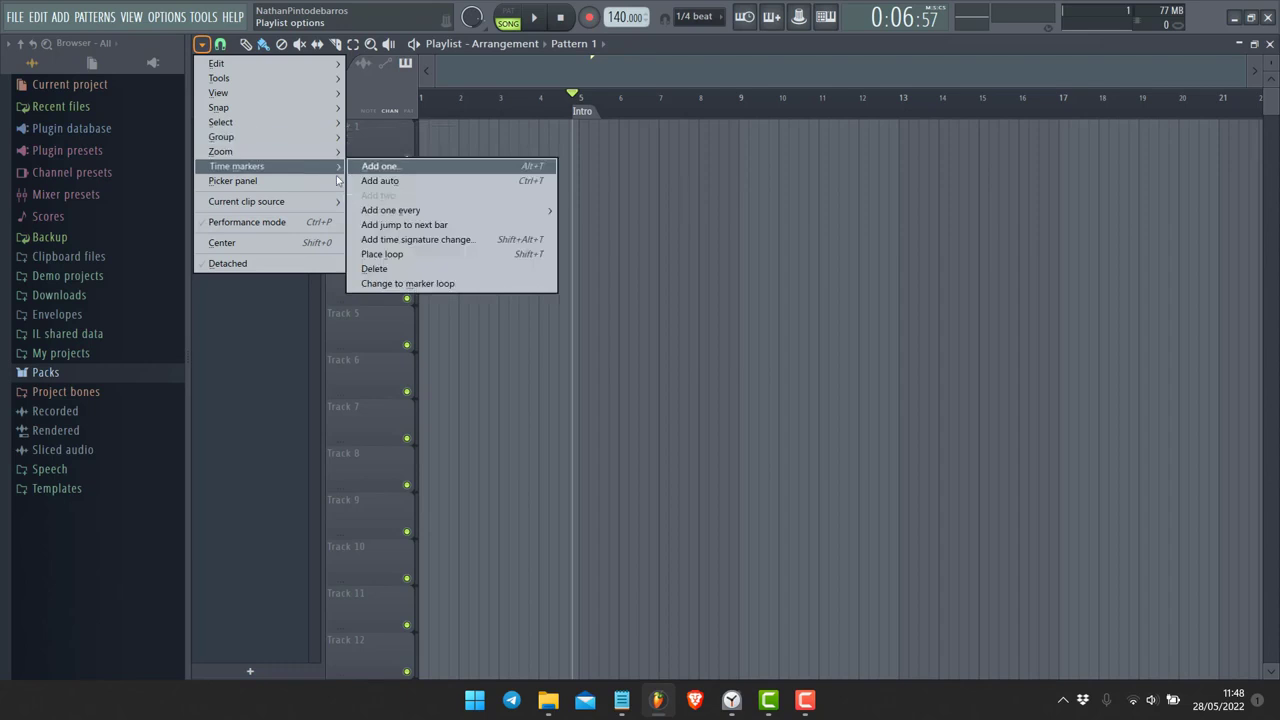
{"action": "left_click", "coordinate": [391, 272]}
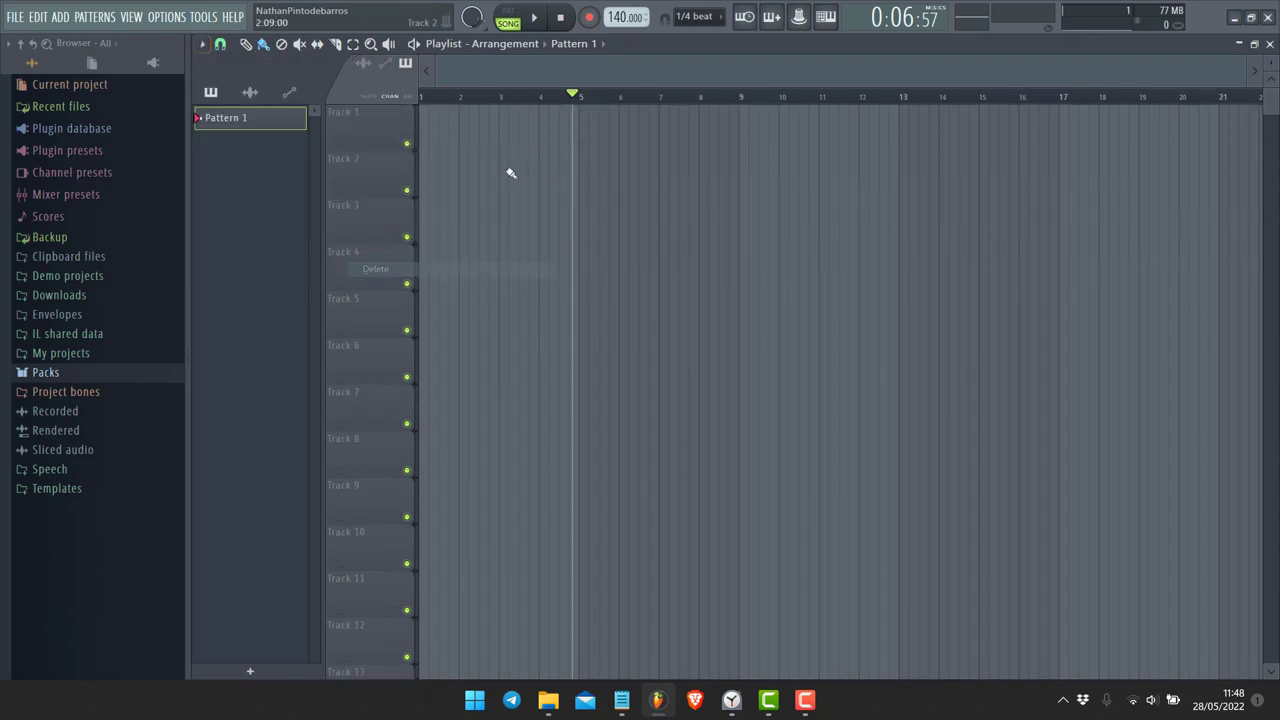
Move the playhead to the start of bar 1 and add an automatically named time marker there
{"action": "left_click", "coordinate": [426, 100]}
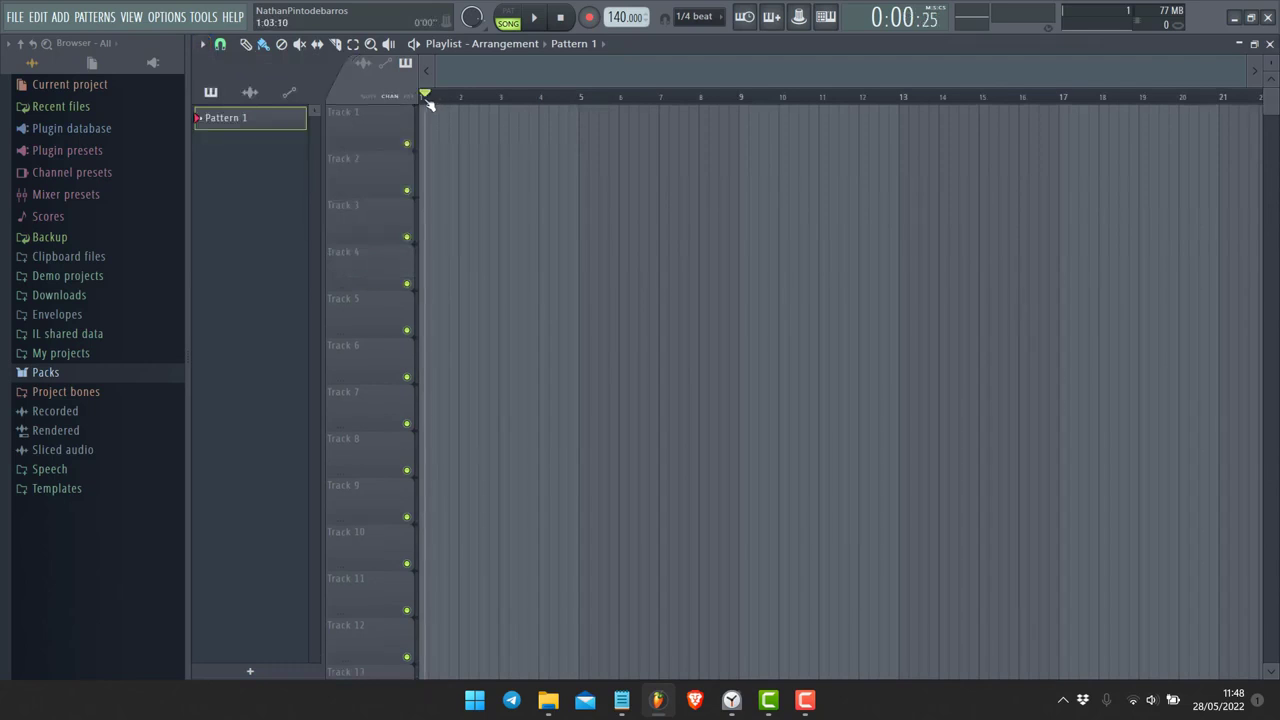
{"action": "left_click", "coordinate": [202, 44]}
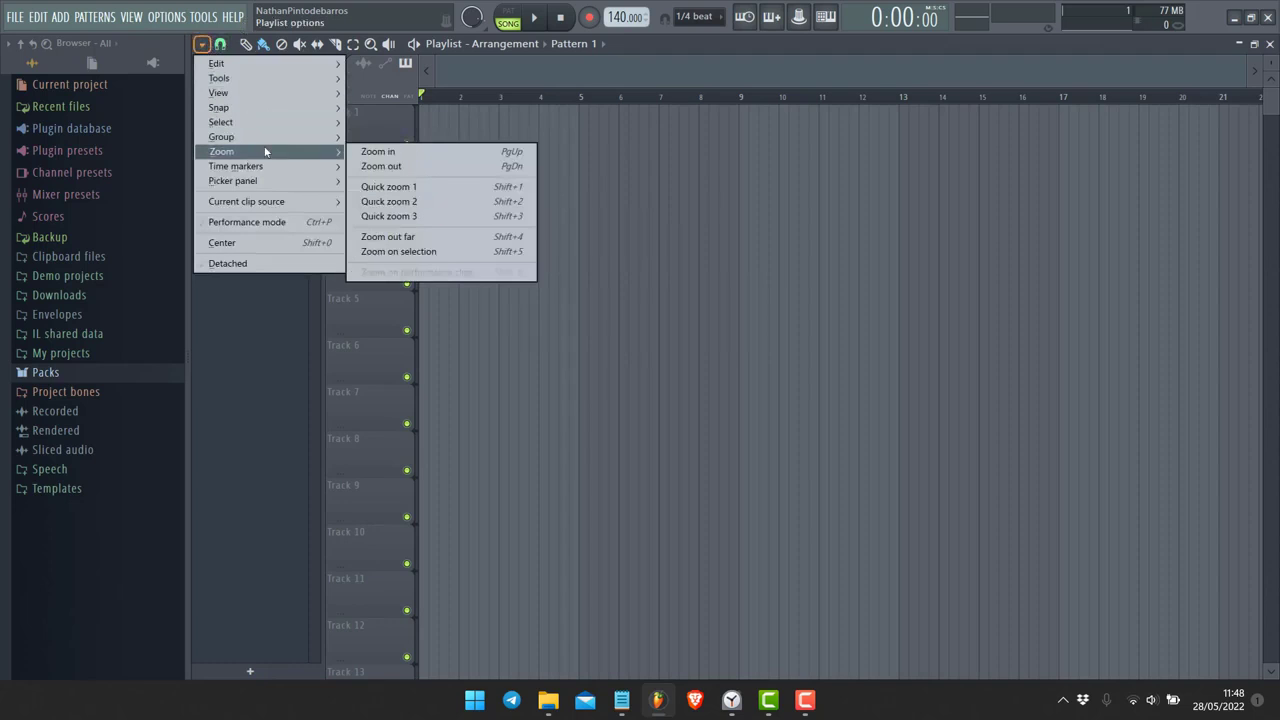
{"action": "left_click", "coordinate": [474, 181]}
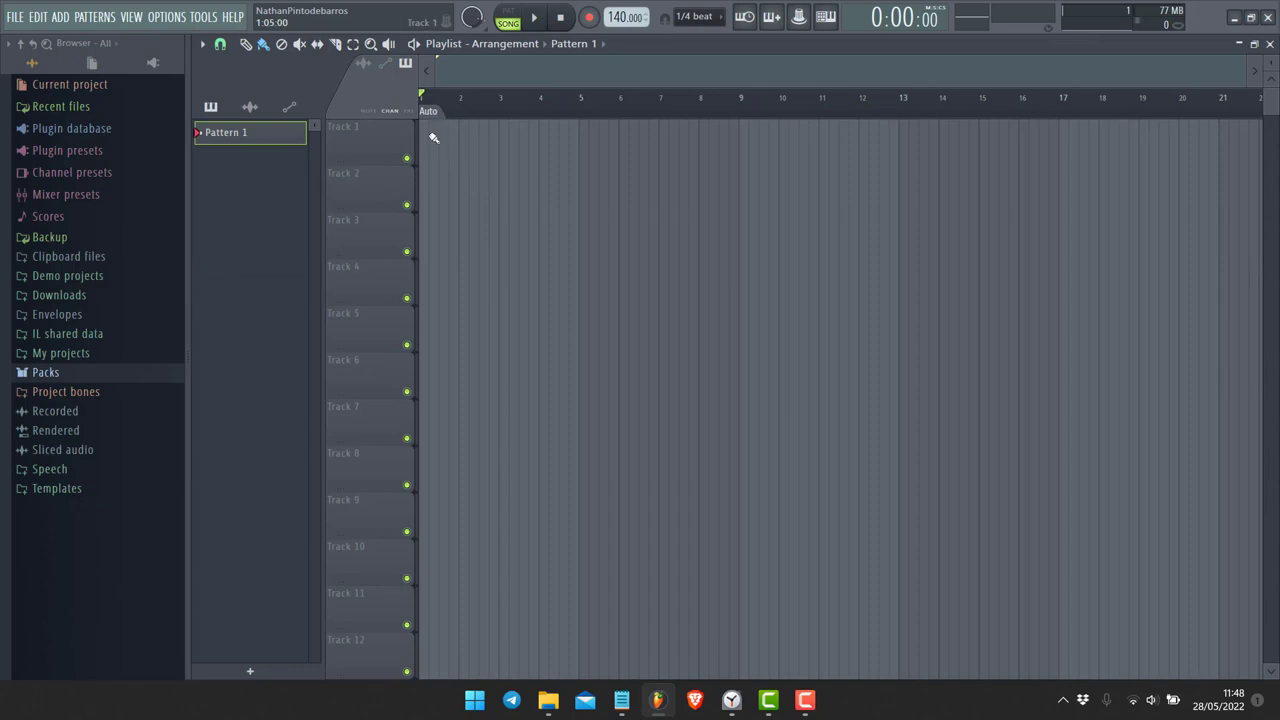
Delete the "Auto" time marker at bar 1
{"action": "left_click", "coordinate": [202, 44]}
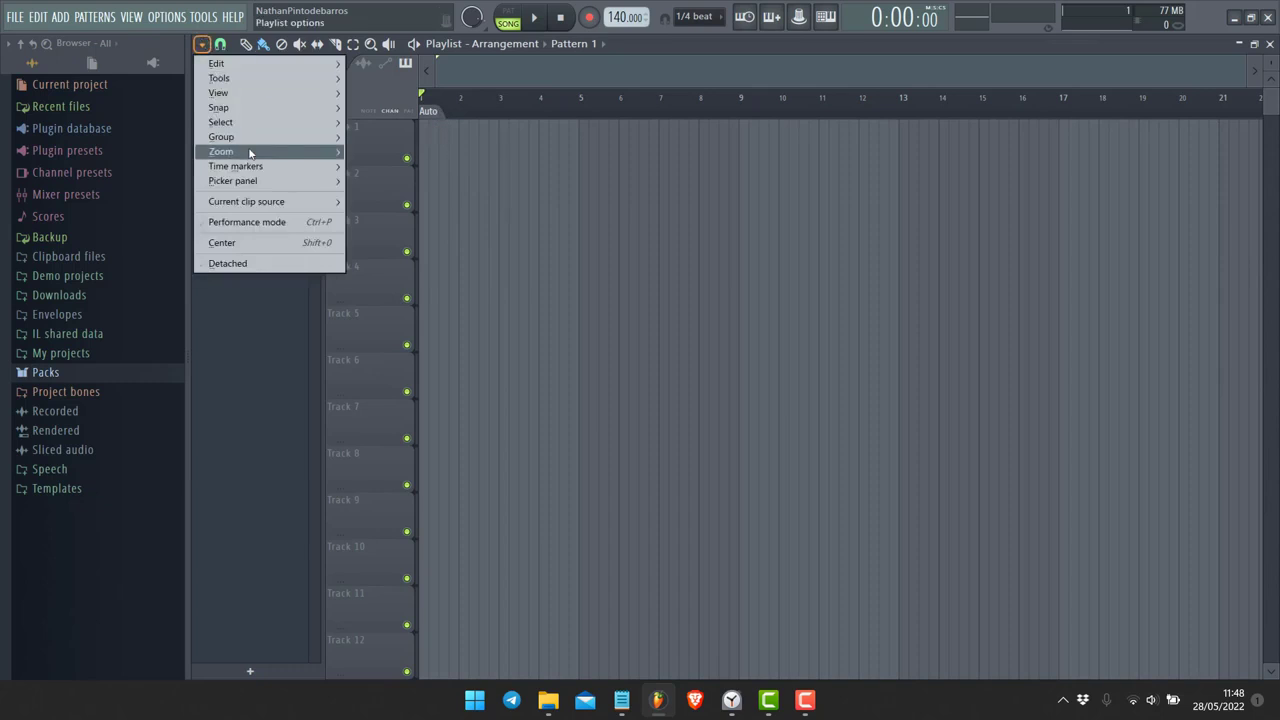
{"action": "mouse_move", "coordinate": [254, 166]}
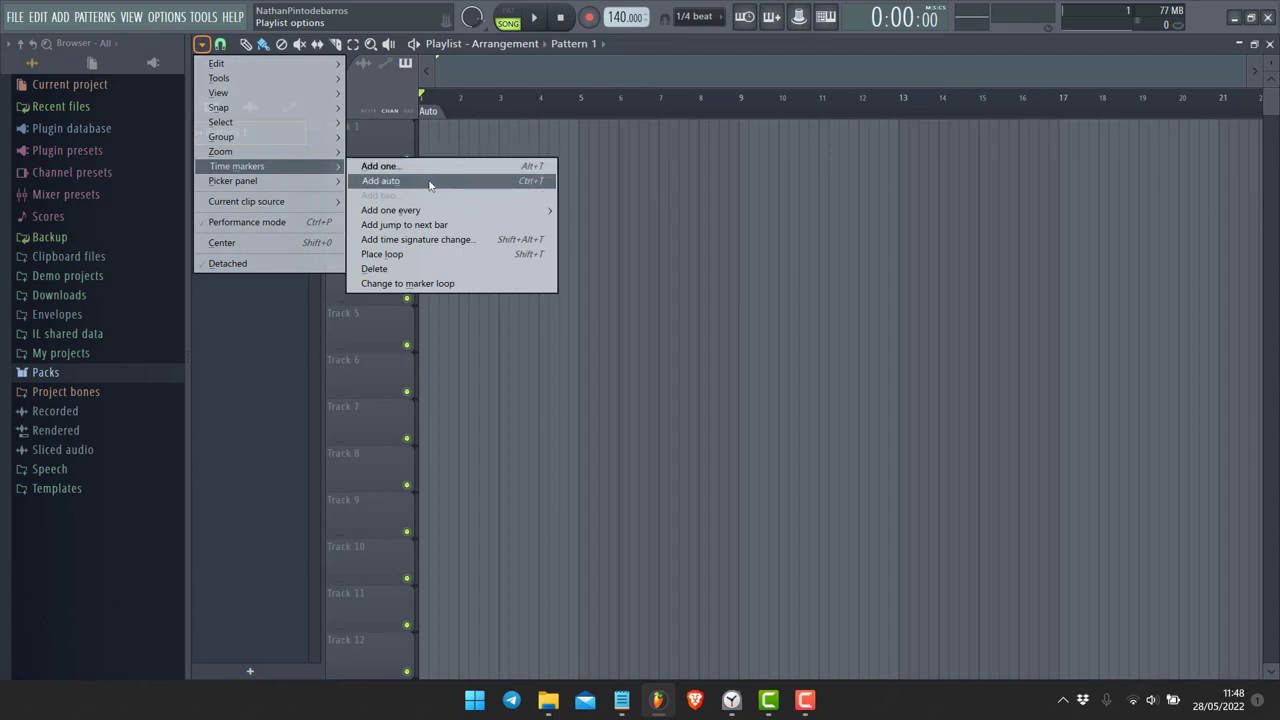
{"action": "right_click", "coordinate": [439, 112]}
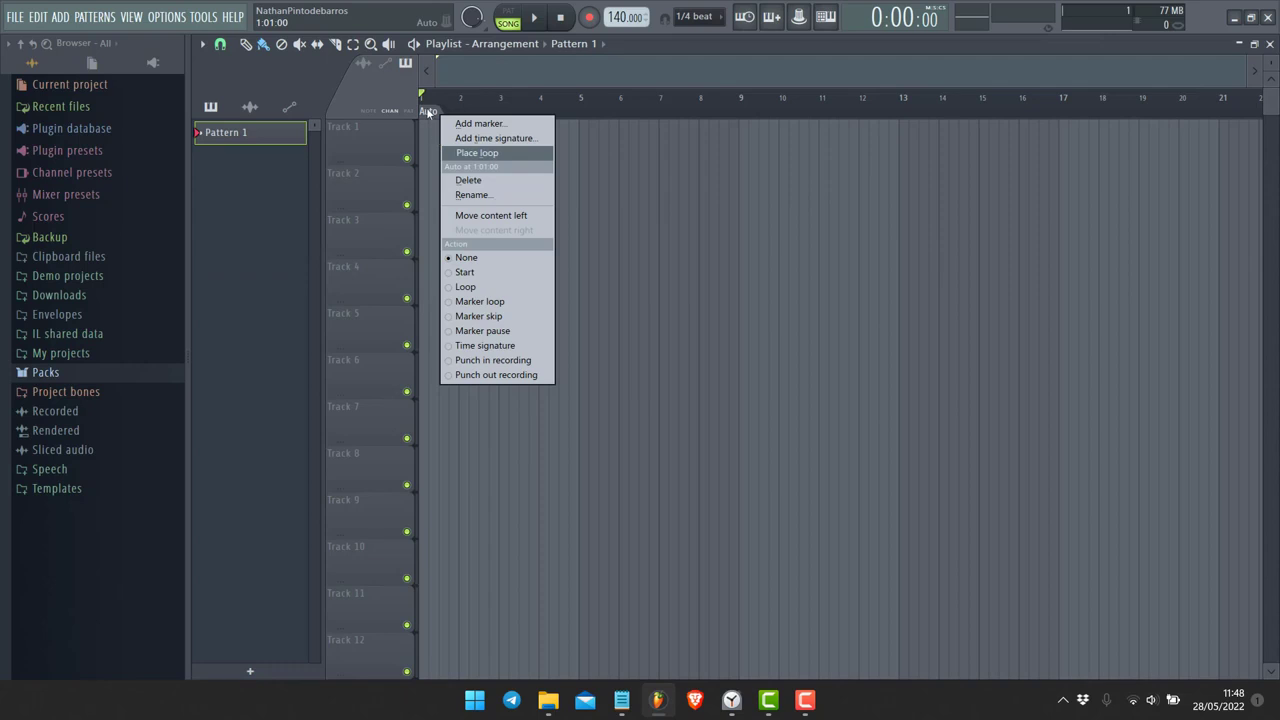
{"action": "left_click", "coordinate": [462, 179]}
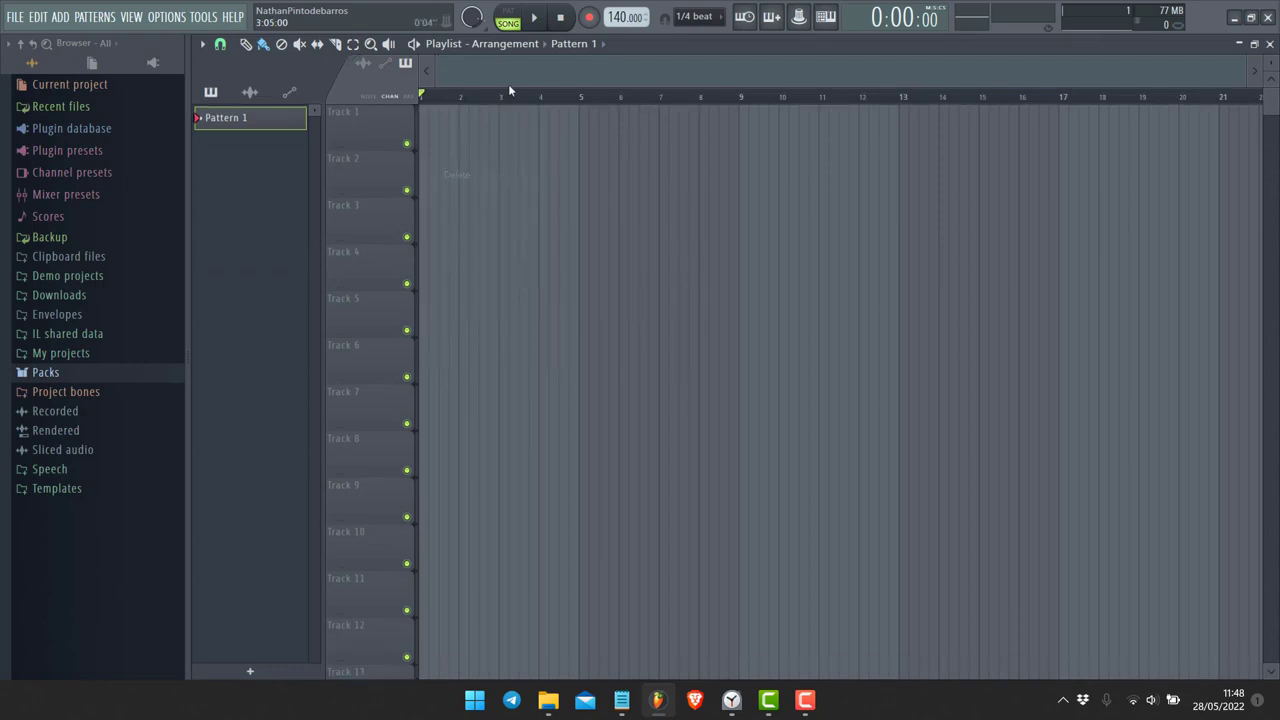
Select the timeline from about 1:11 to 6:09 and add start and end markers with the base name "Intro"
{"action": "left_click_drag", "start_coordinate": [447, 96], "coordinate": [644, 99]}
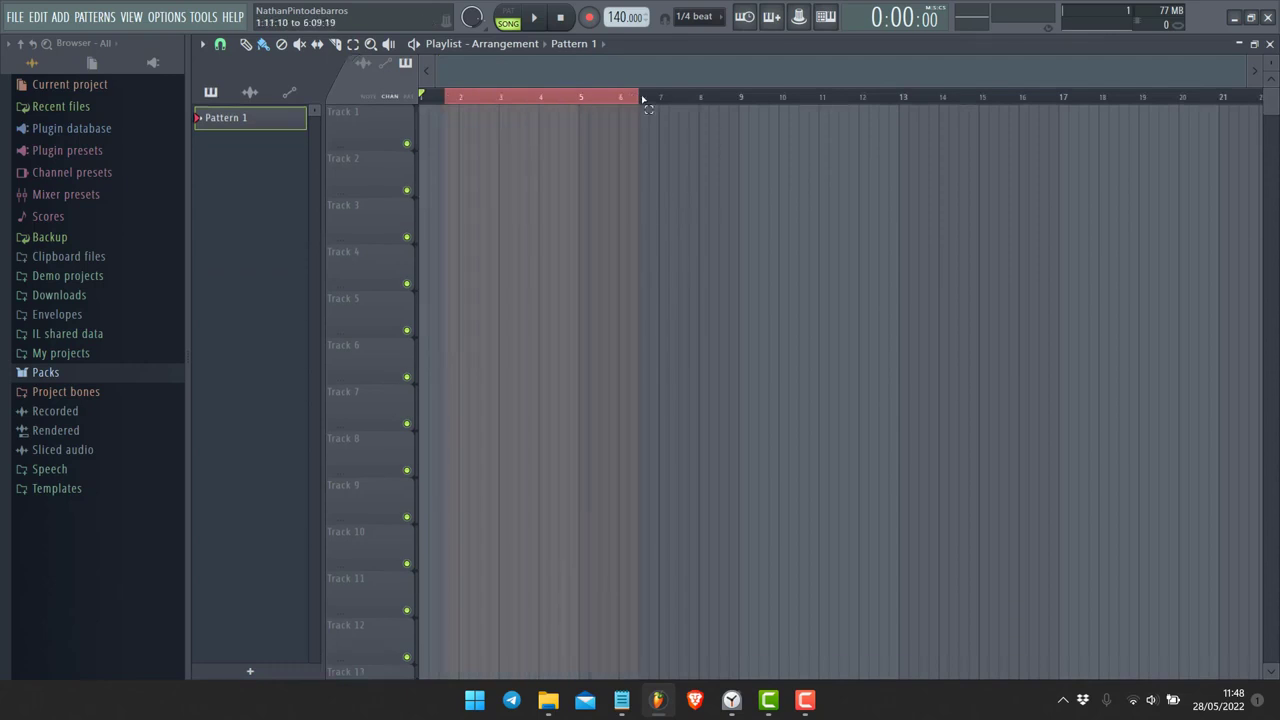
{"action": "left_click", "coordinate": [202, 44]}
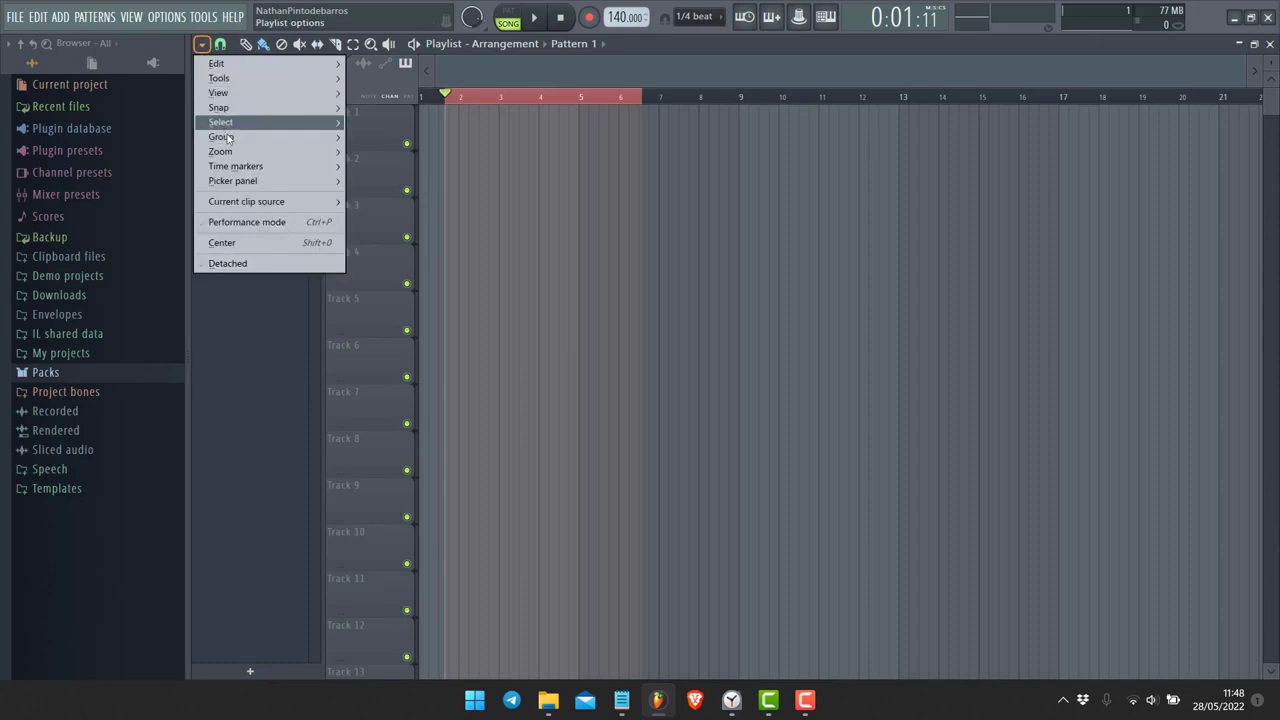
{"action": "mouse_move", "coordinate": [250, 166]}
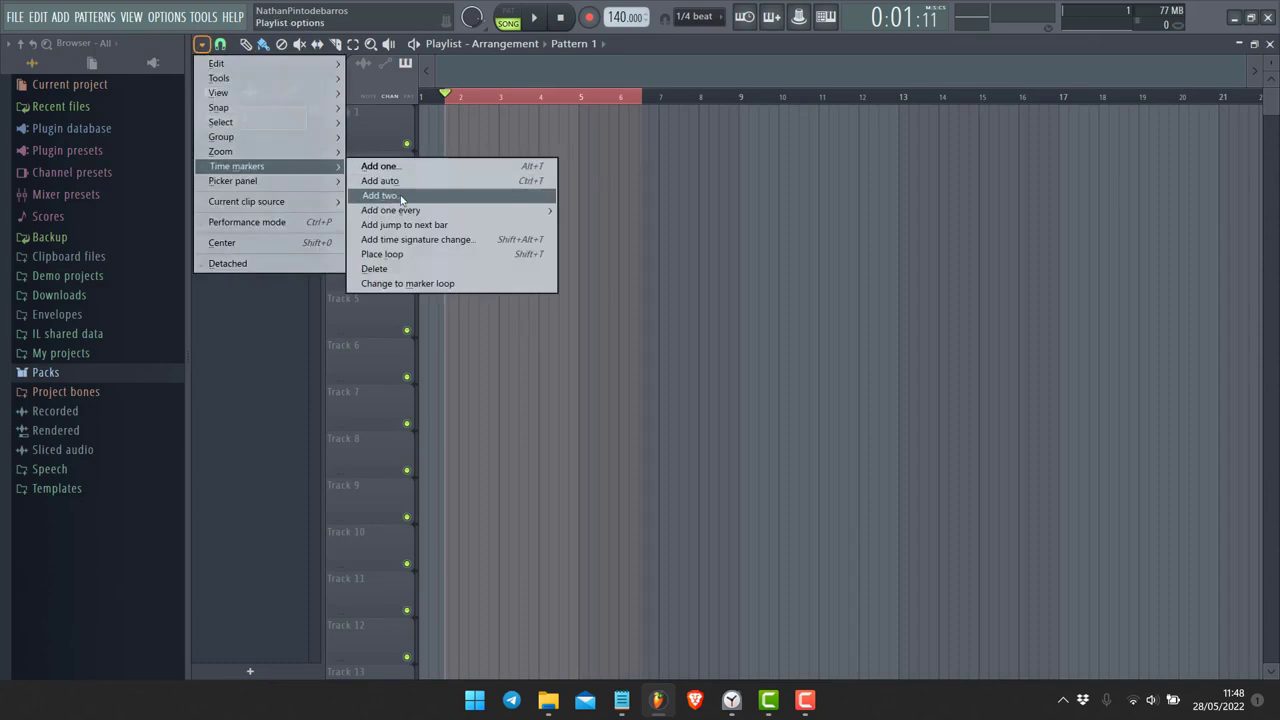
{"action": "left_click", "coordinate": [401, 196]}
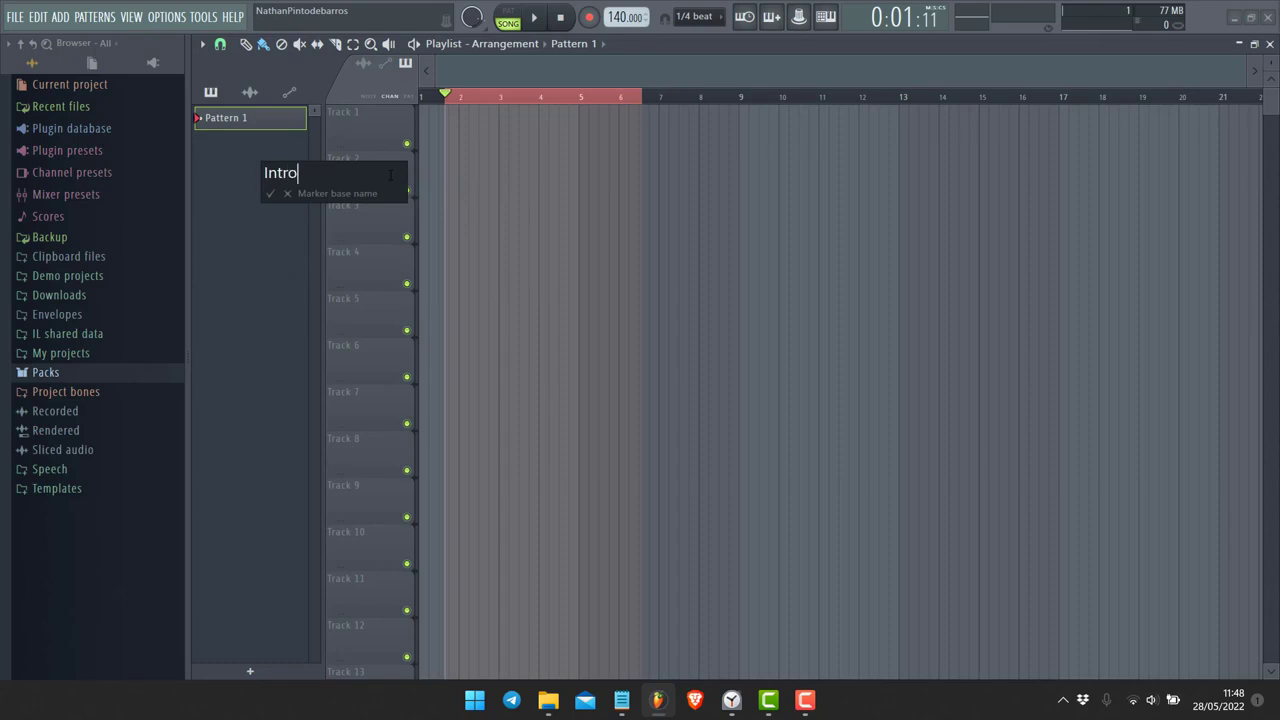
{"action": "key", "text": "Return"}
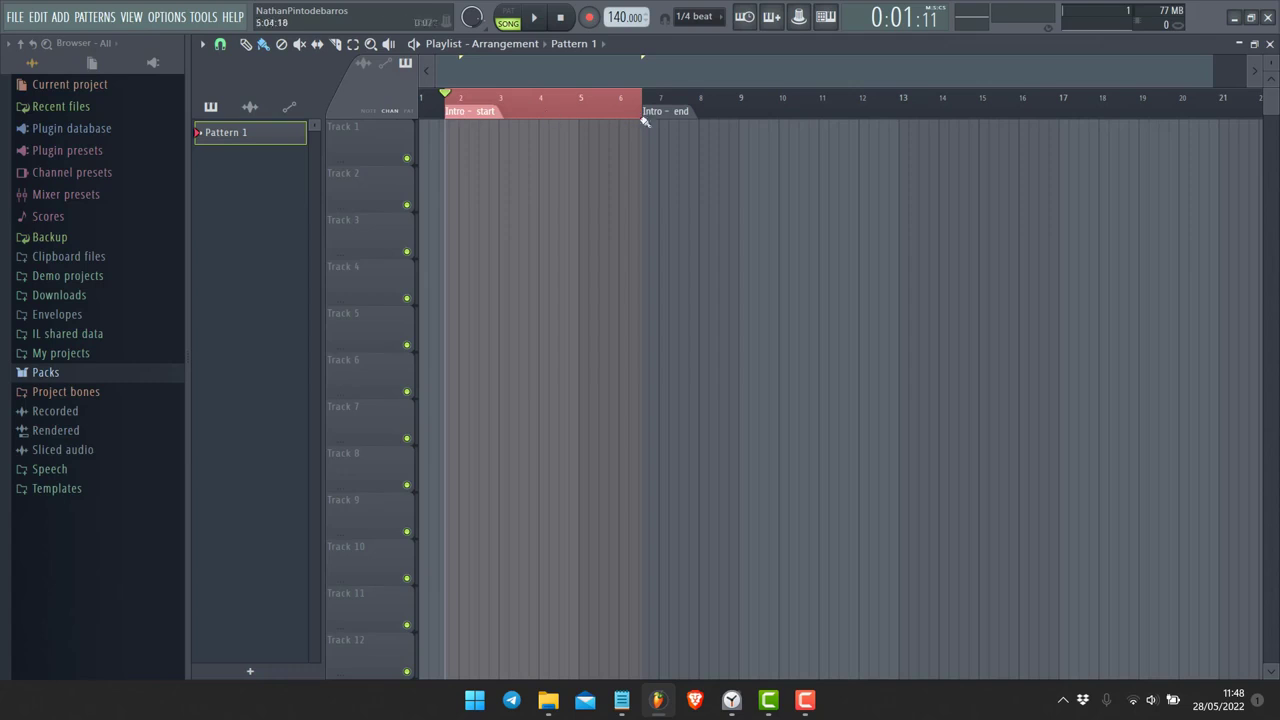
Add a time marker every 2 bars across the selected range with the base name "Intro 22"
{"action": "left_click", "coordinate": [201, 46]}
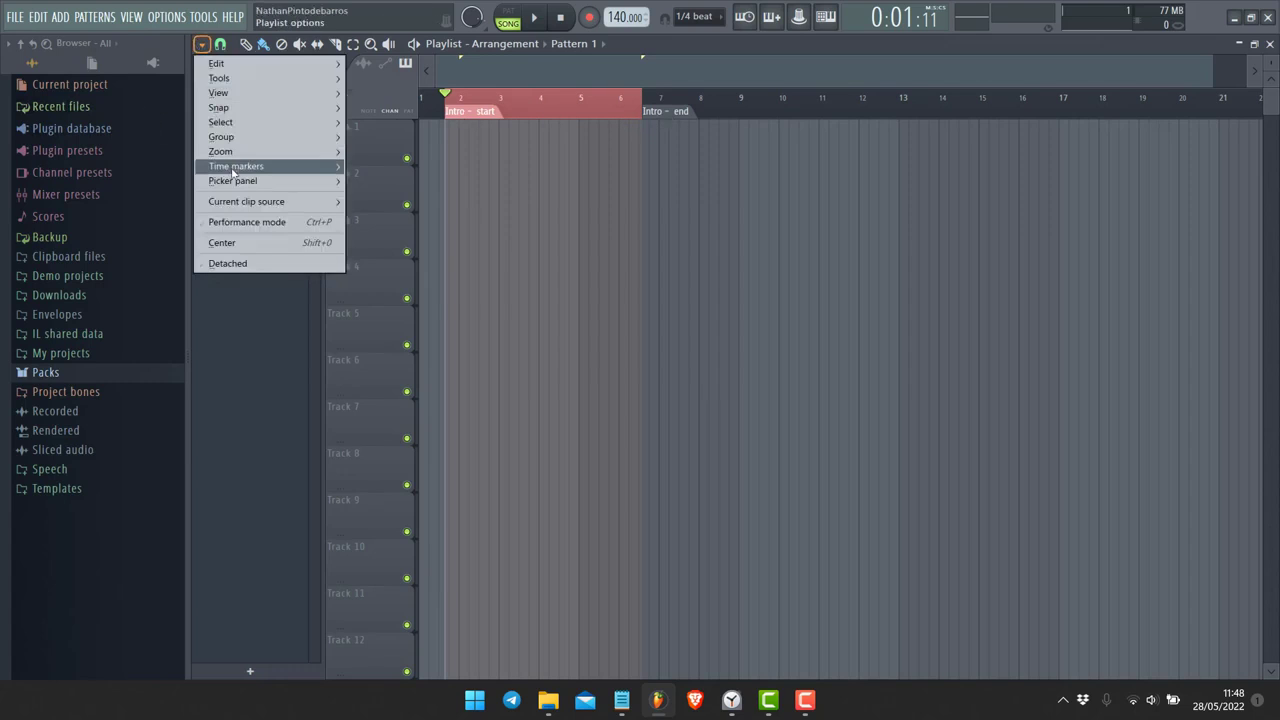
{"action": "mouse_move", "coordinate": [237, 168]}
{"action": "mouse_move", "coordinate": [388, 215]}
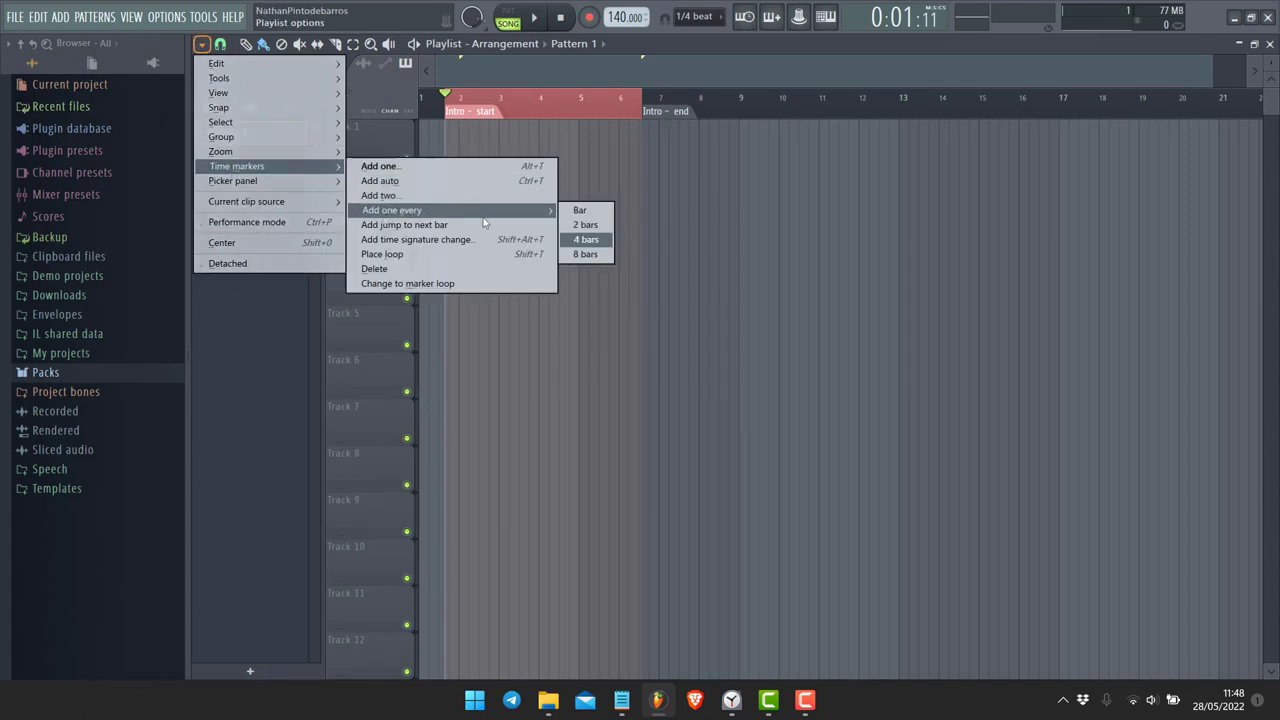
{"action": "left_click", "coordinate": [582, 225]}
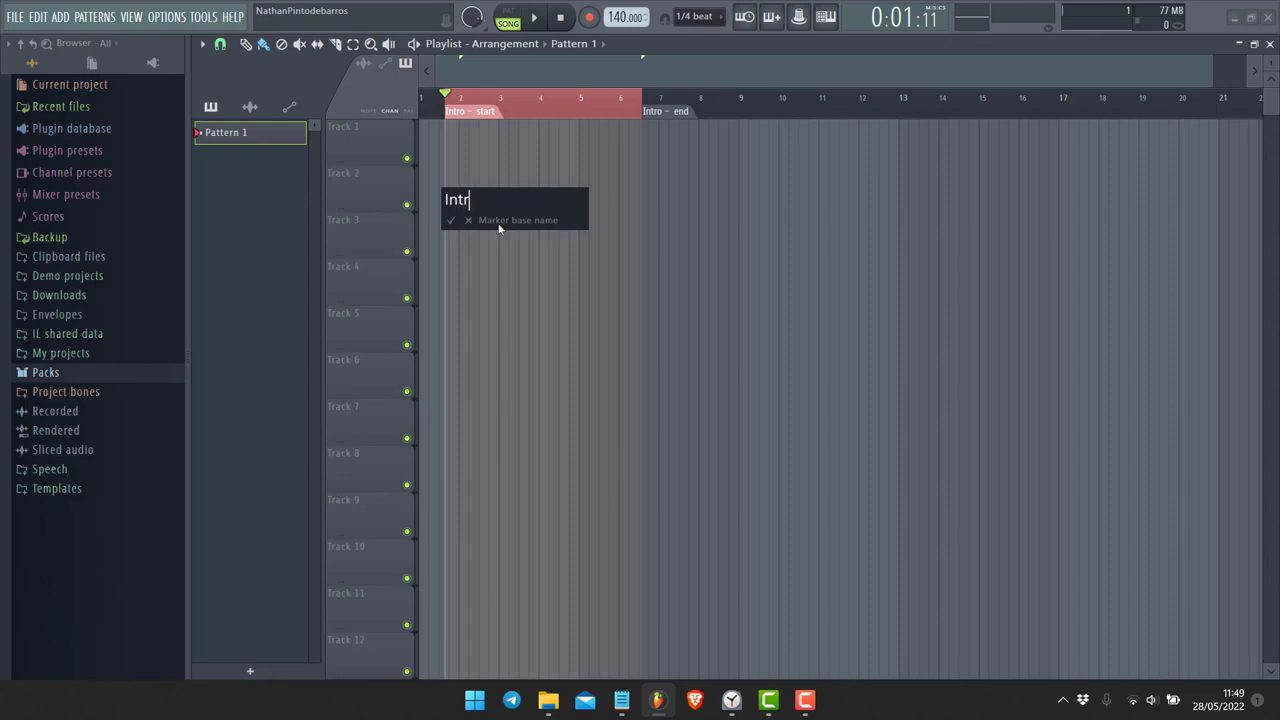
{"action": "key", "text": "Return"}
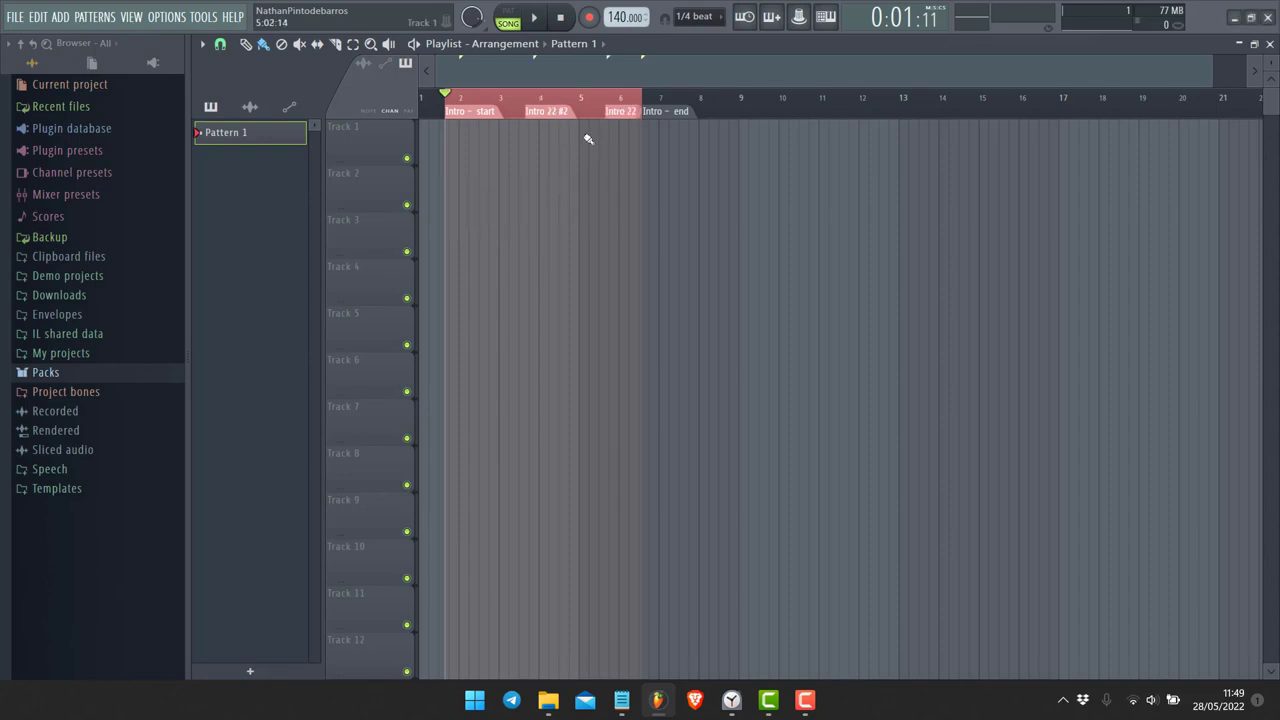
Clear the timeline selection and delete the "Intro - end" marker
{"action": "left_click", "coordinate": [557, 100]}
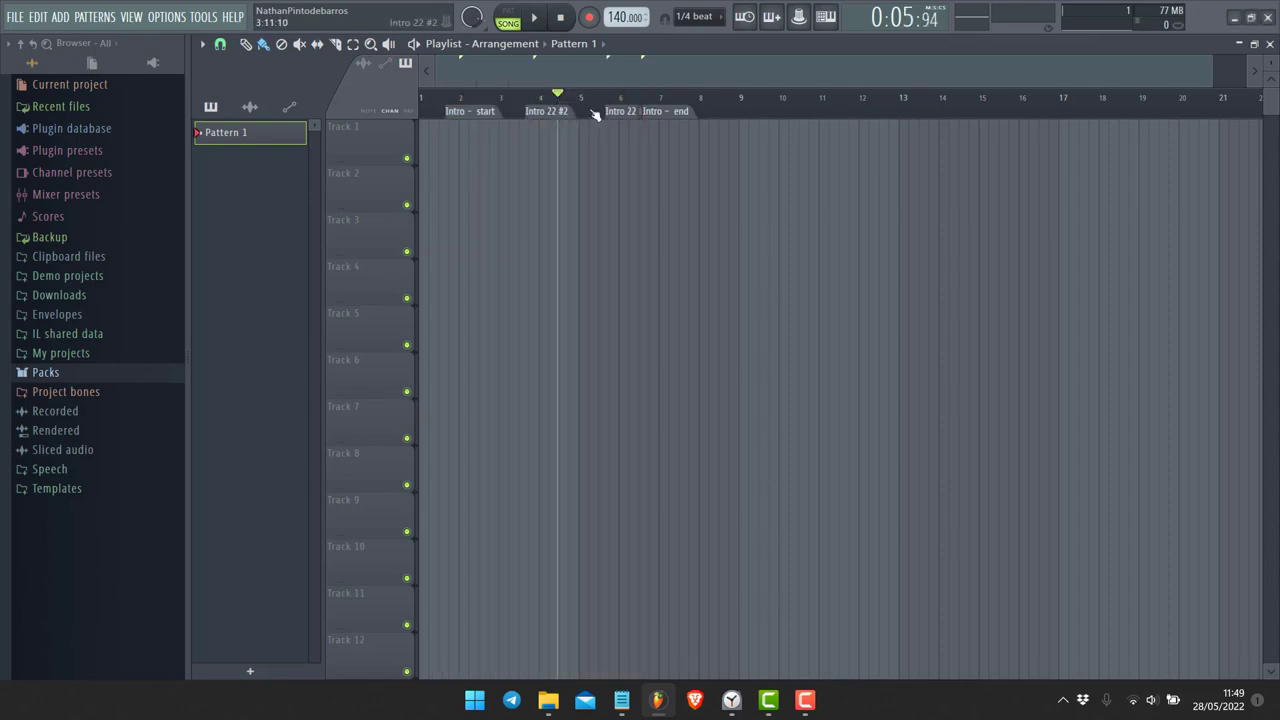
{"action": "left_click", "coordinate": [664, 114]}
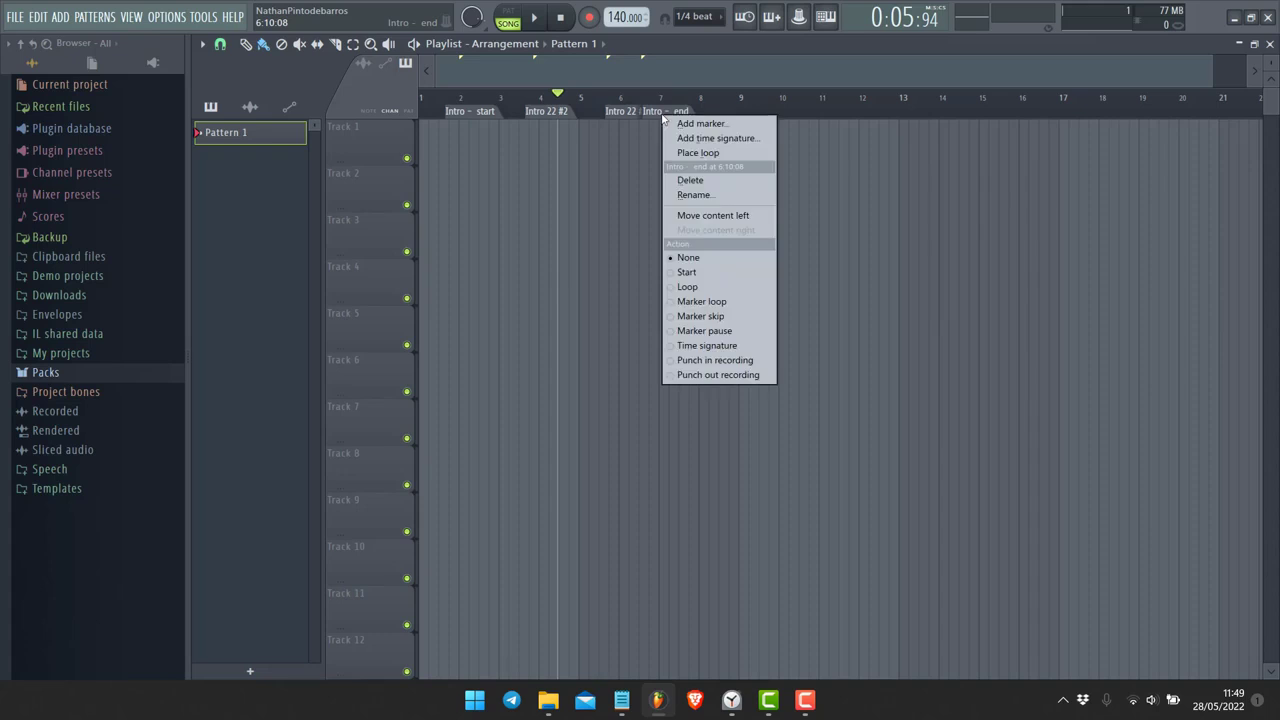
{"action": "left_click", "coordinate": [692, 180]}
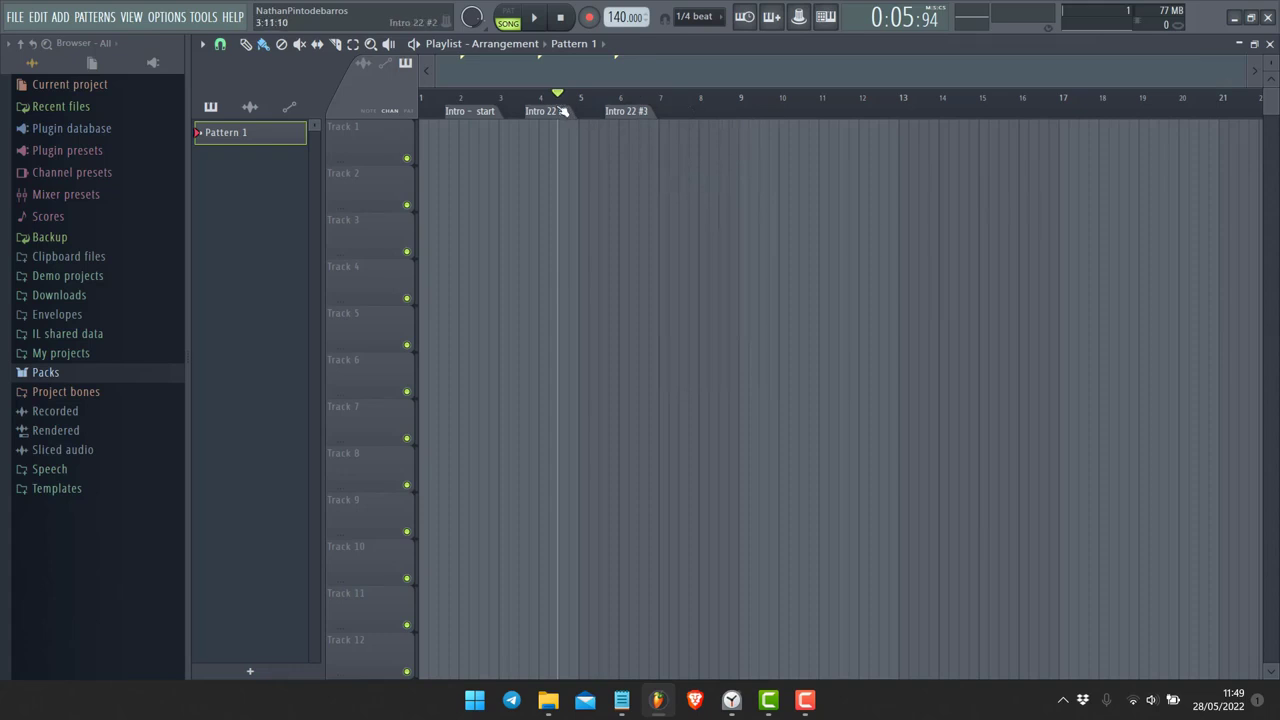
Position the playhead just before bar 4 and delete all remaining time markers
{"action": "left_click_drag", "start_coordinate": [534, 98], "coordinate": [537, 97]}
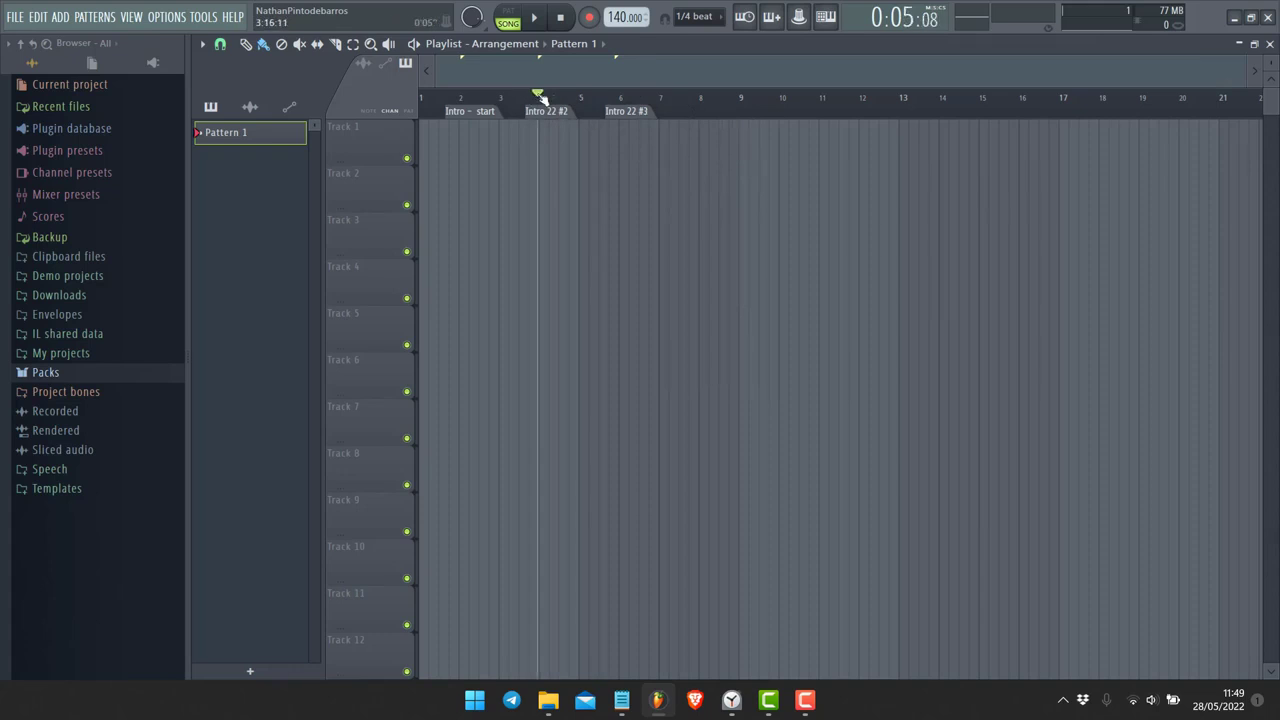
{"action": "left_click", "coordinate": [202, 44]}
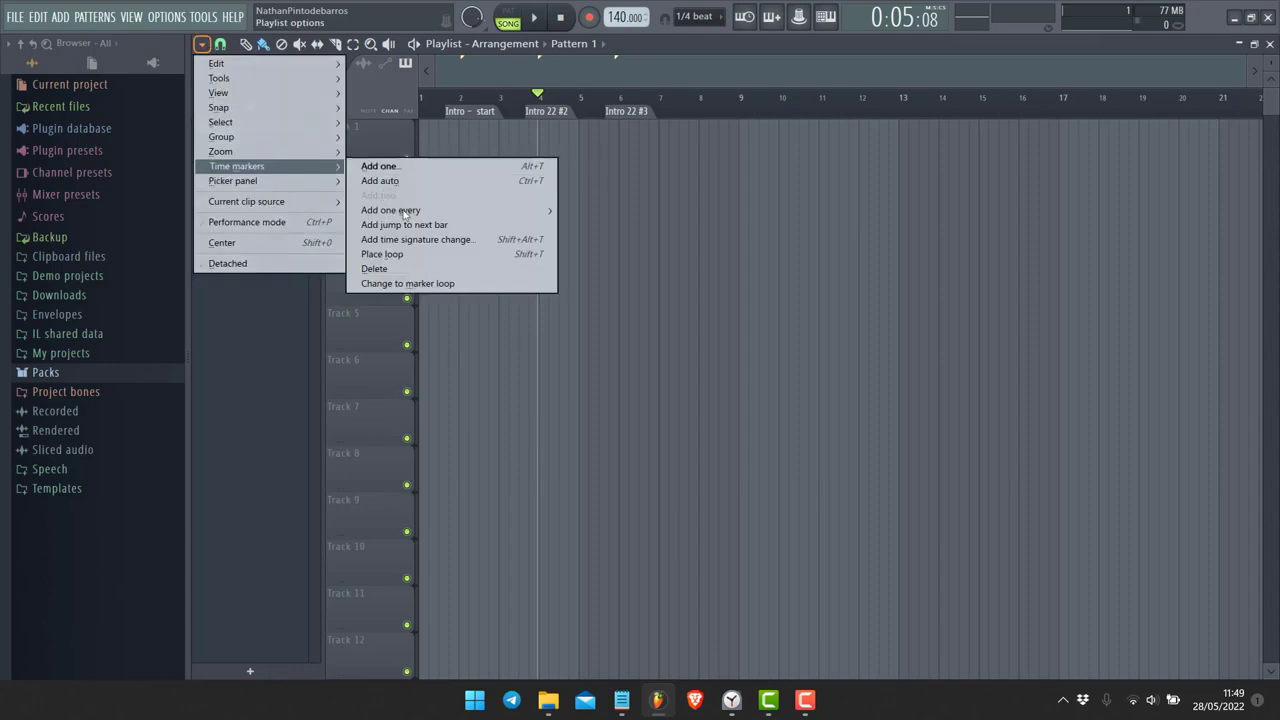
{"action": "mouse_move", "coordinate": [415, 215]}
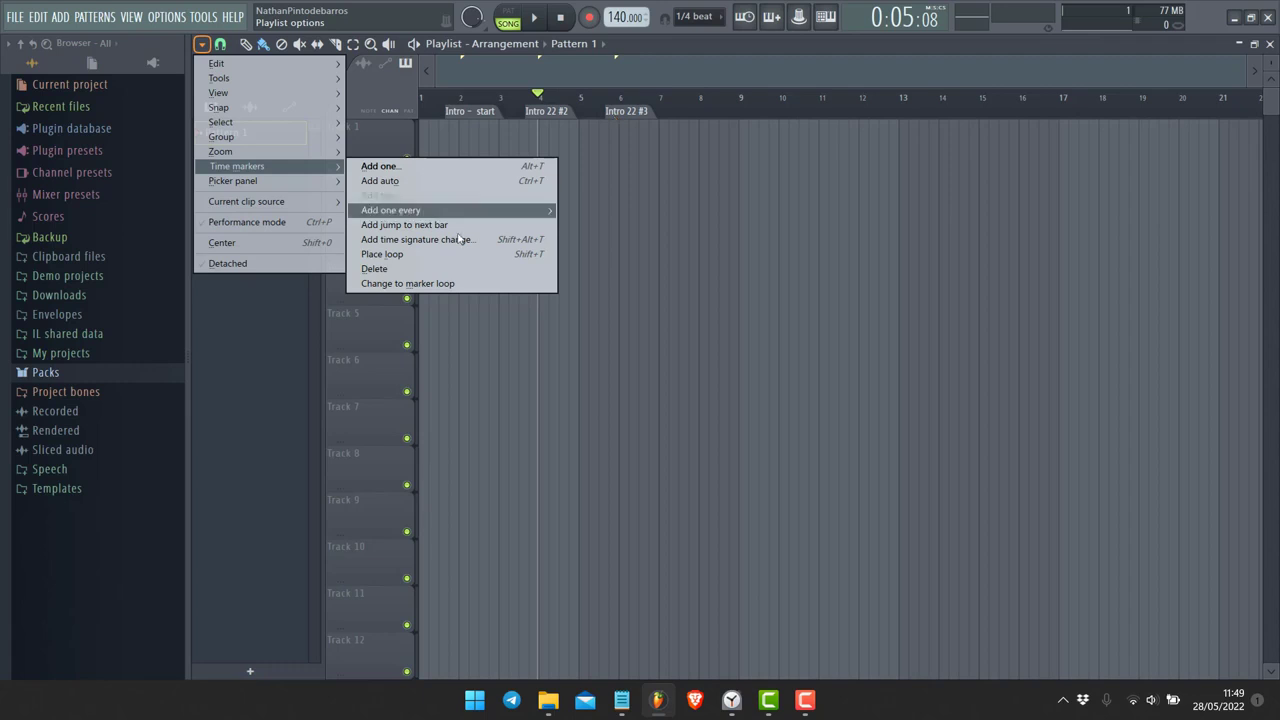
{"action": "left_click", "coordinate": [375, 268]}
Add a jump to next bar time marker at the playhead
{"action": "left_click", "coordinate": [202, 44]}
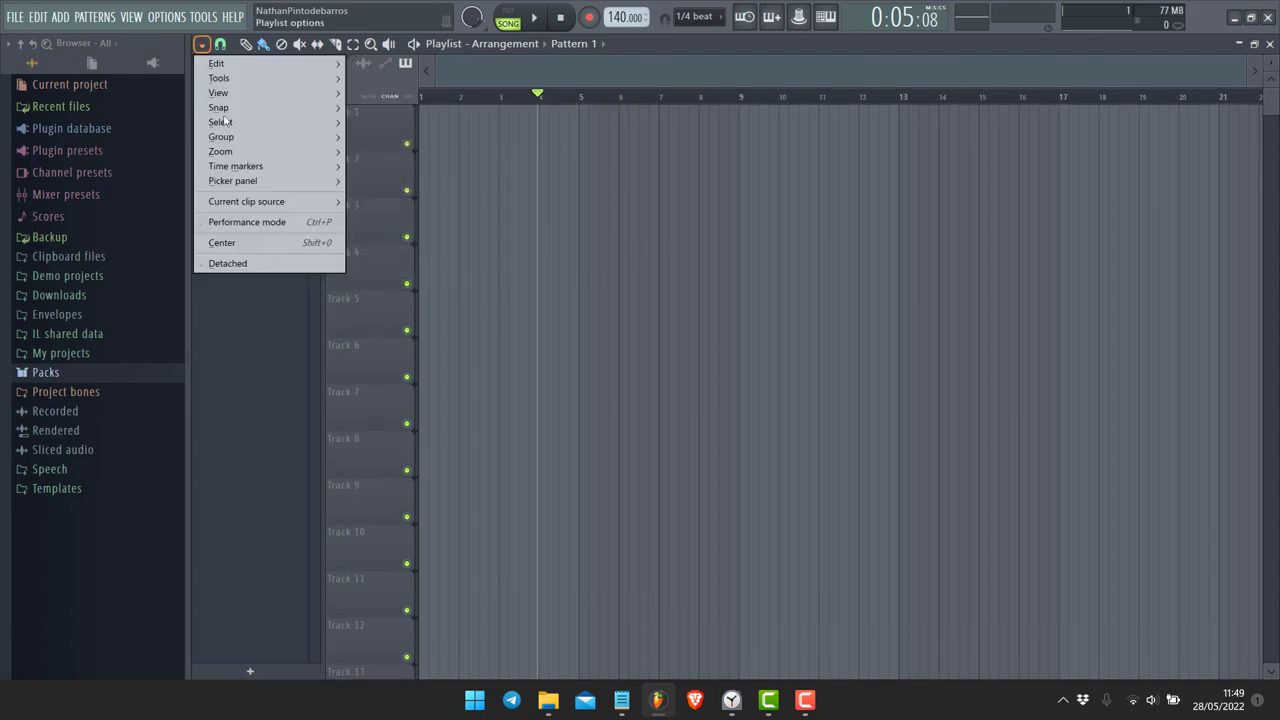
{"action": "mouse_move", "coordinate": [272, 168]}
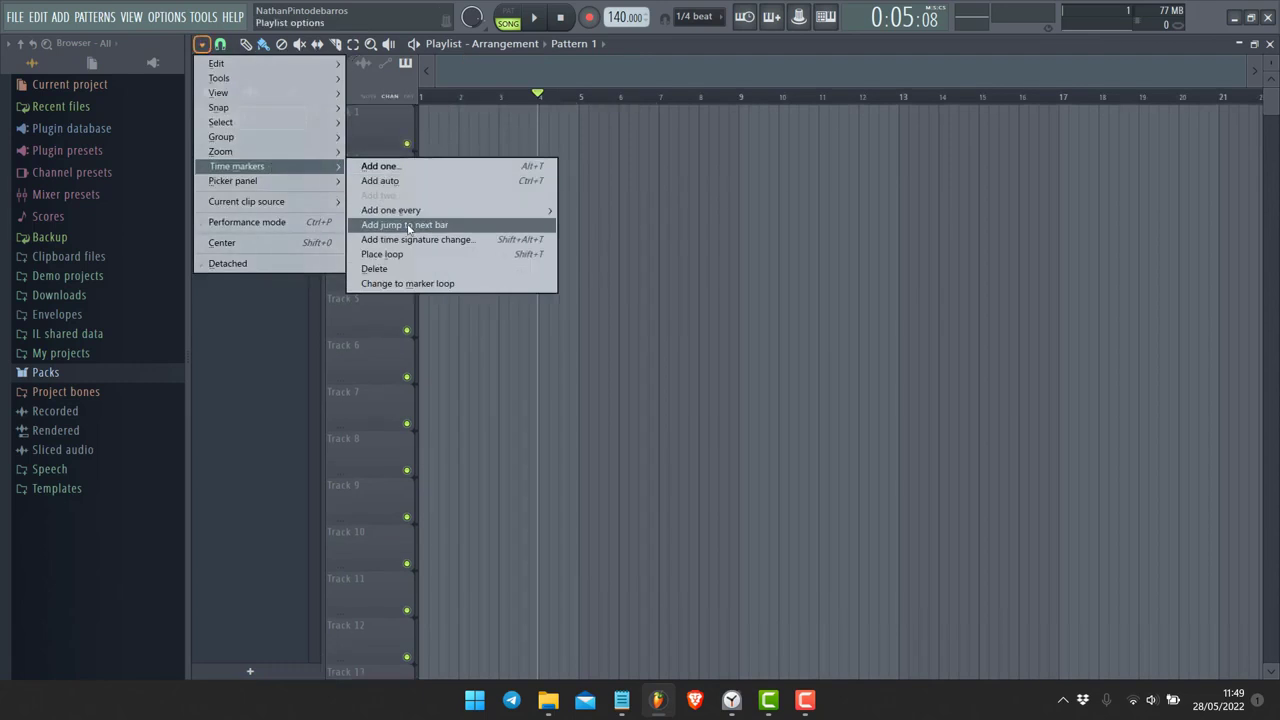
{"action": "left_click", "coordinate": [407, 225]}
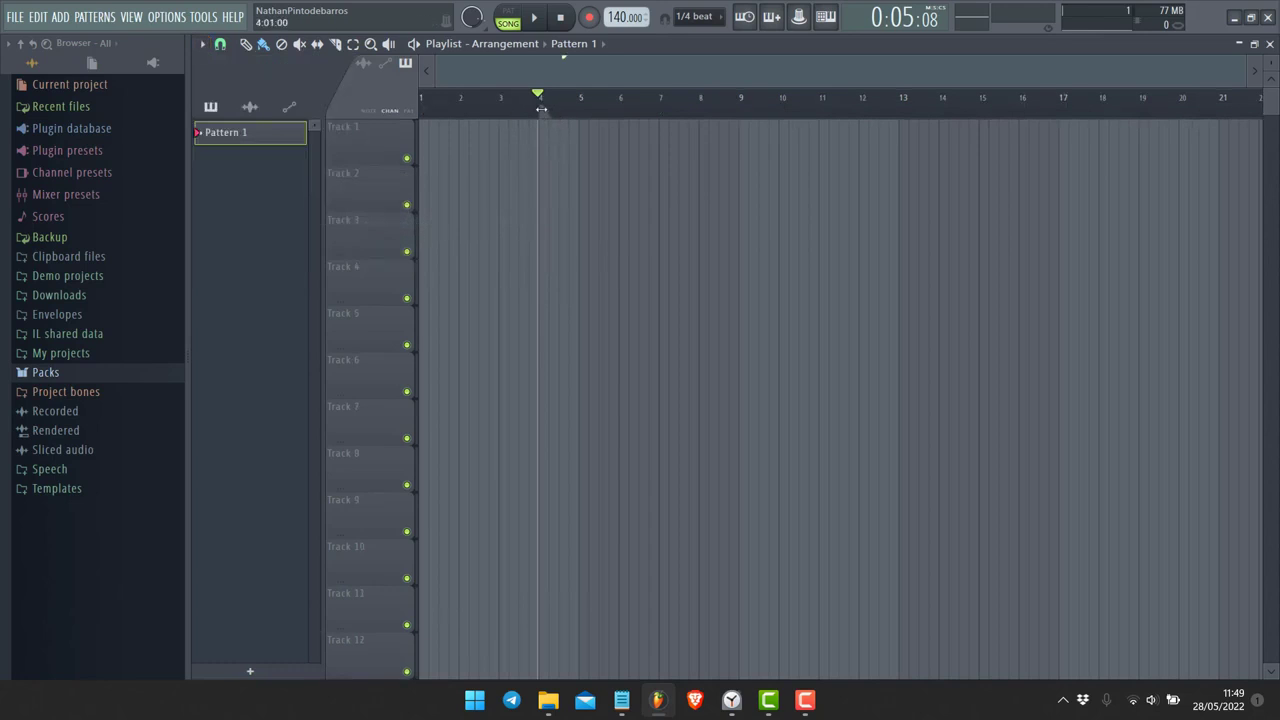
Place a Pattern 1 clip on Track 1 just before bar 5 and play the song to test the jump marker
{"action": "mouse_move", "coordinate": [598, 113]}
{"action": "left_mouse_down"}
{"action": "mouse_move", "coordinate": [622, 111]}
{"action": "mouse_move", "coordinate": [614, 143]}
{"action": "mouse_move", "coordinate": [574, 148]}
{"action": "left_mouse_up"}
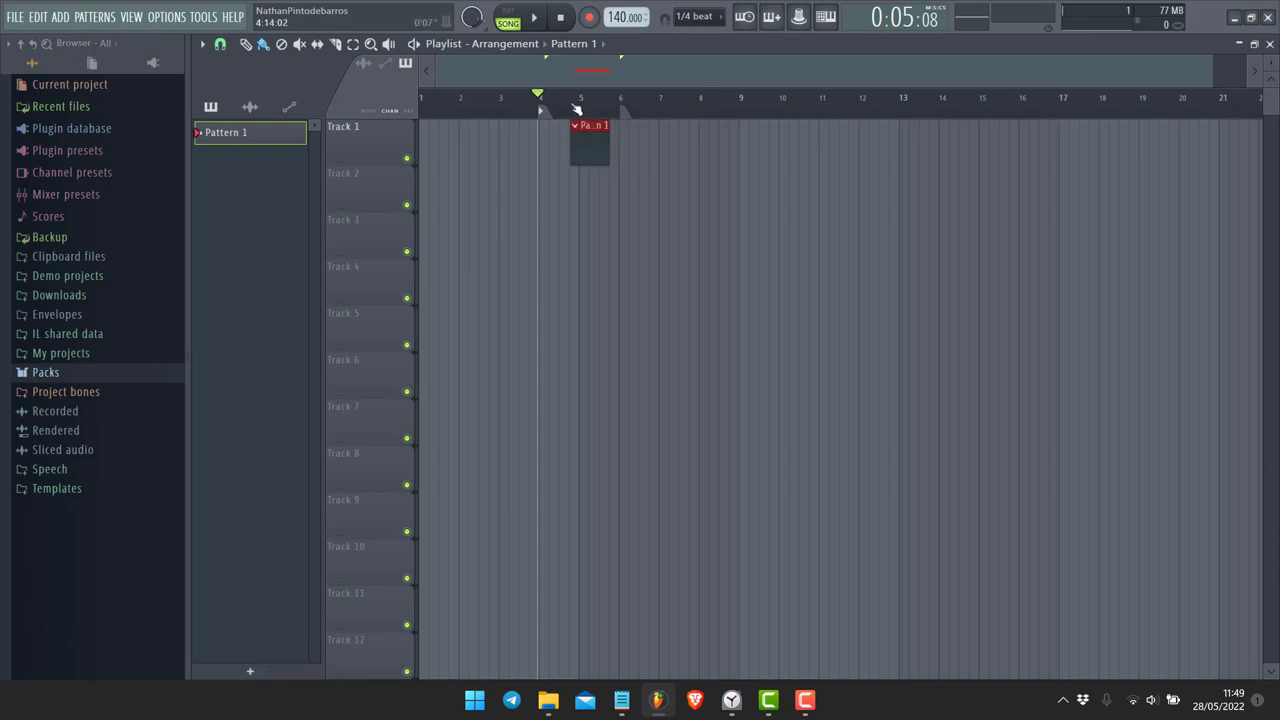
{"action": "key", "text": "space"}
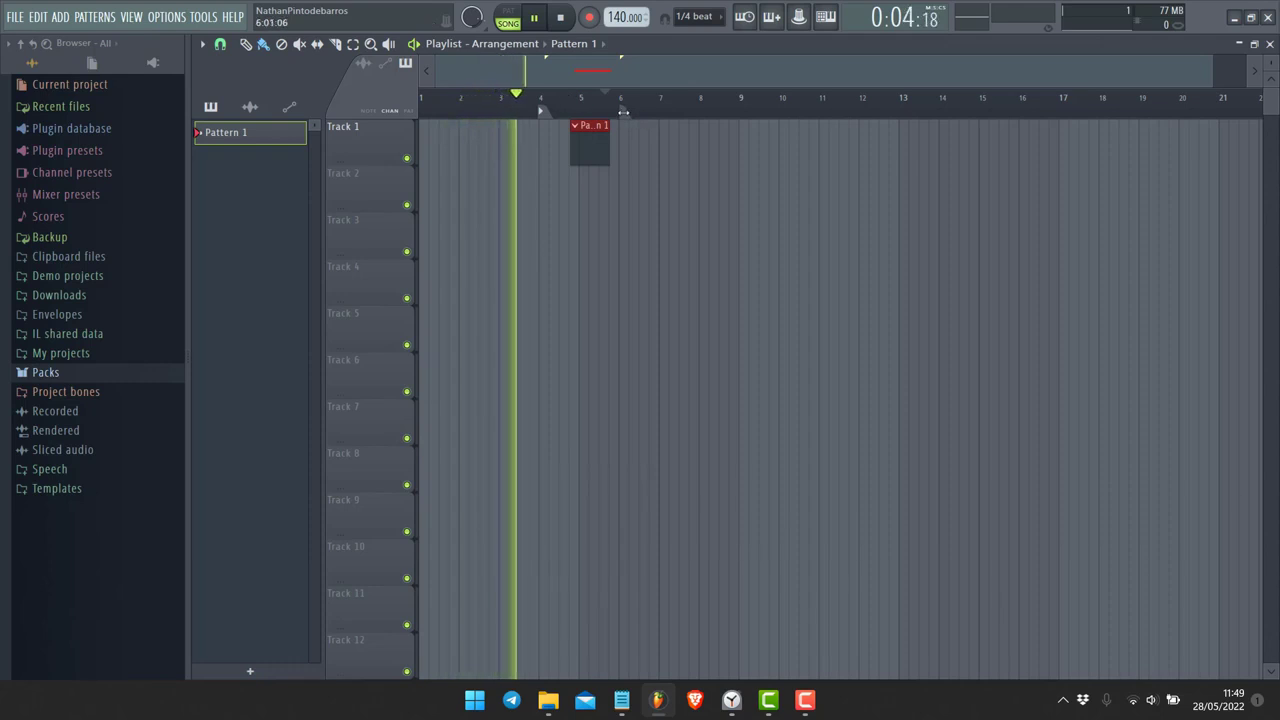
{"action": "key", "text": "space"}
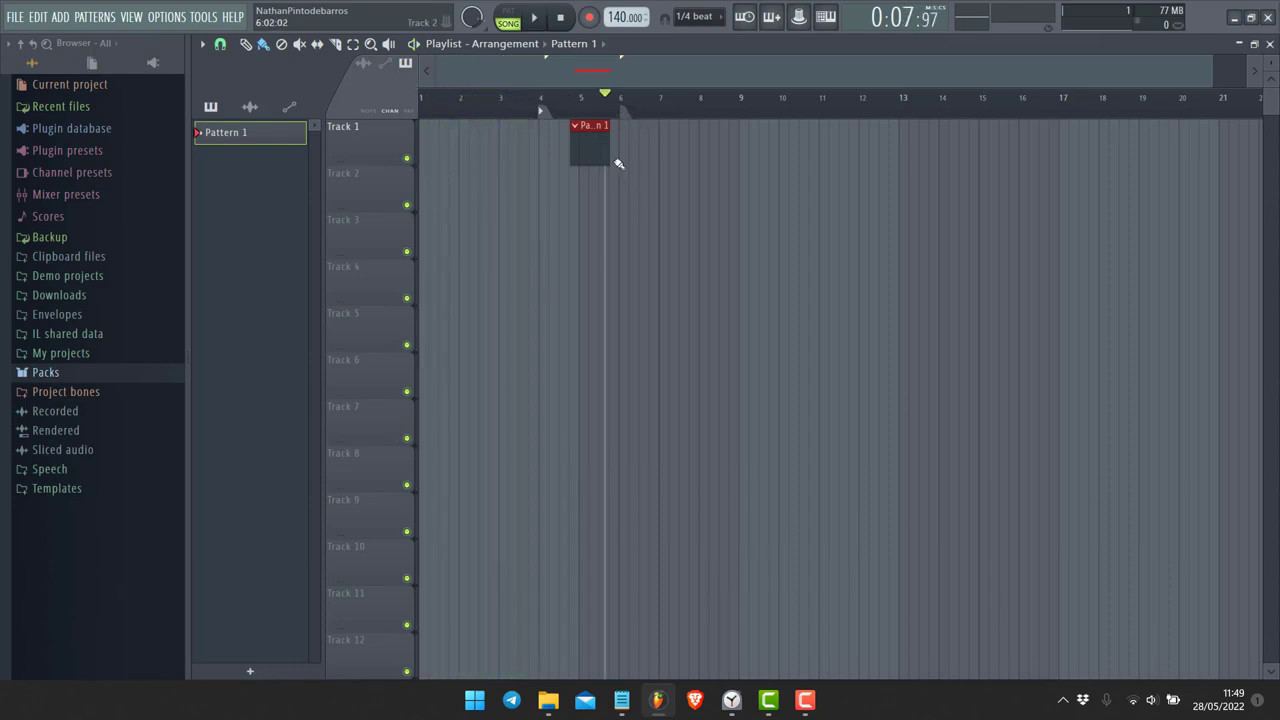
Place another Pattern 1 clip on Track 1 midway through bar 6 and add a marker named "Intro" at its end
{"action": "left_click", "coordinate": [644, 150]}
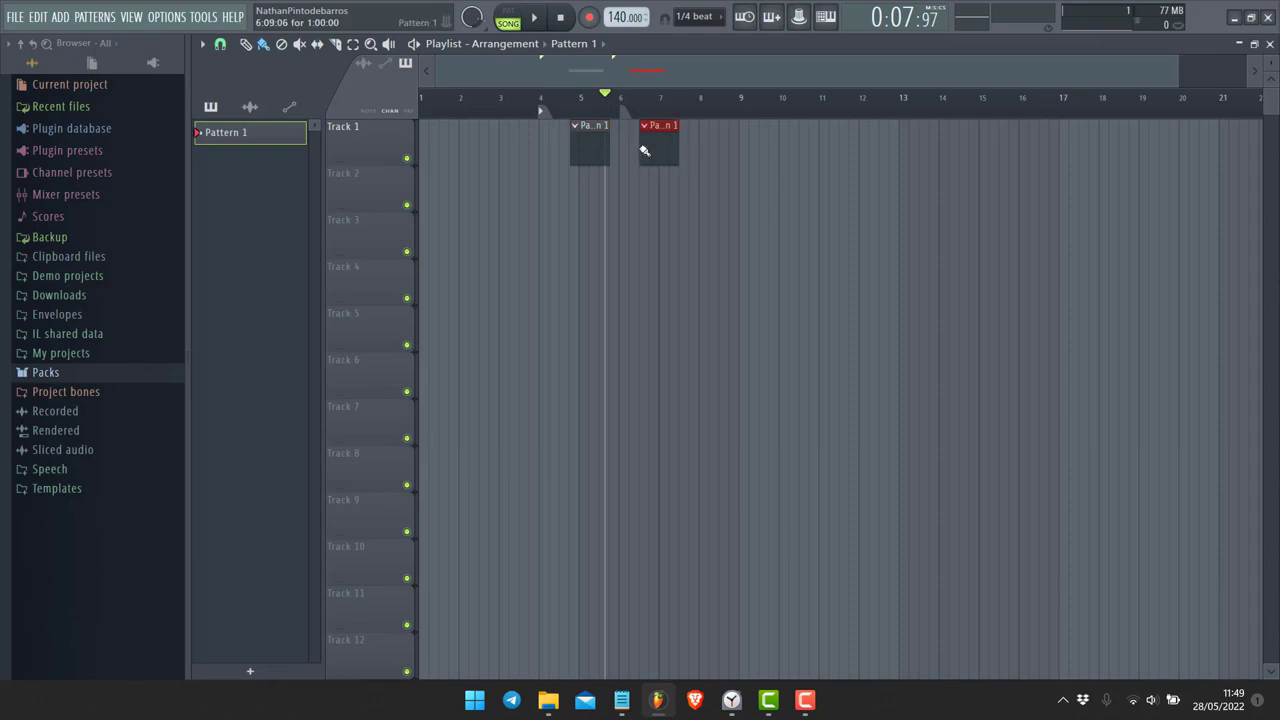
{"action": "right_click", "coordinate": [677, 115]}
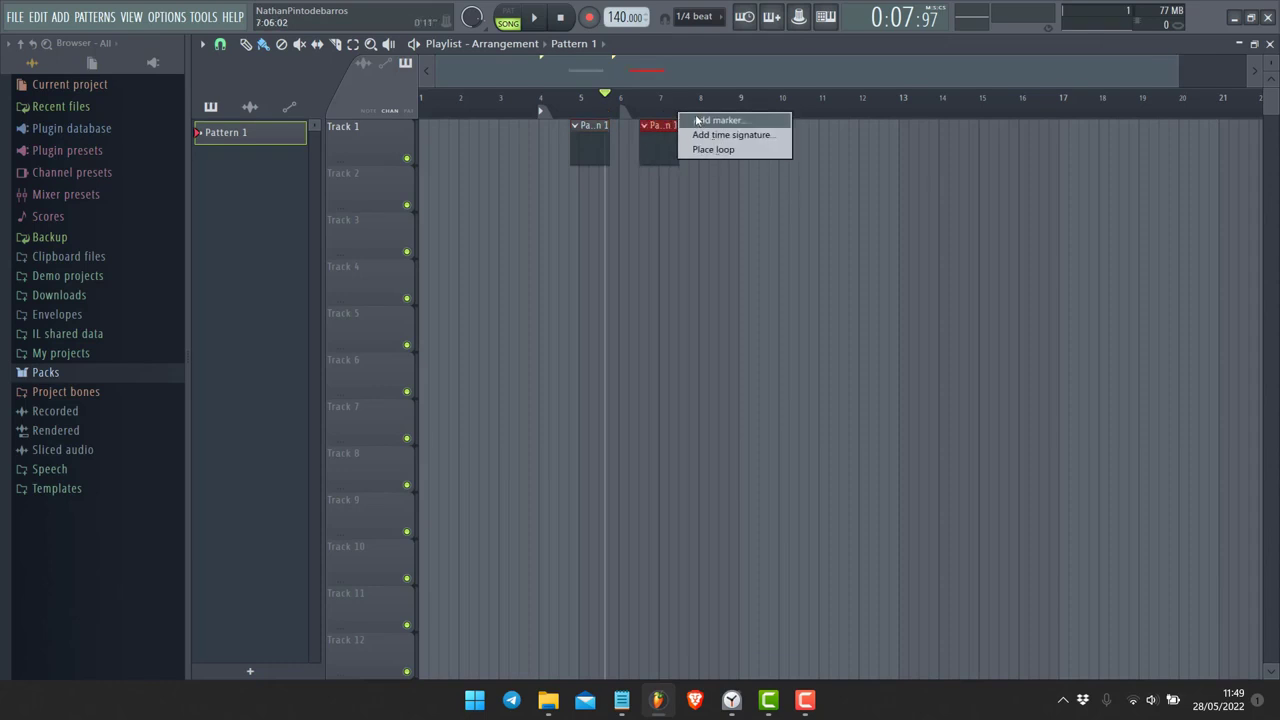
{"action": "left_click", "coordinate": [697, 120]}
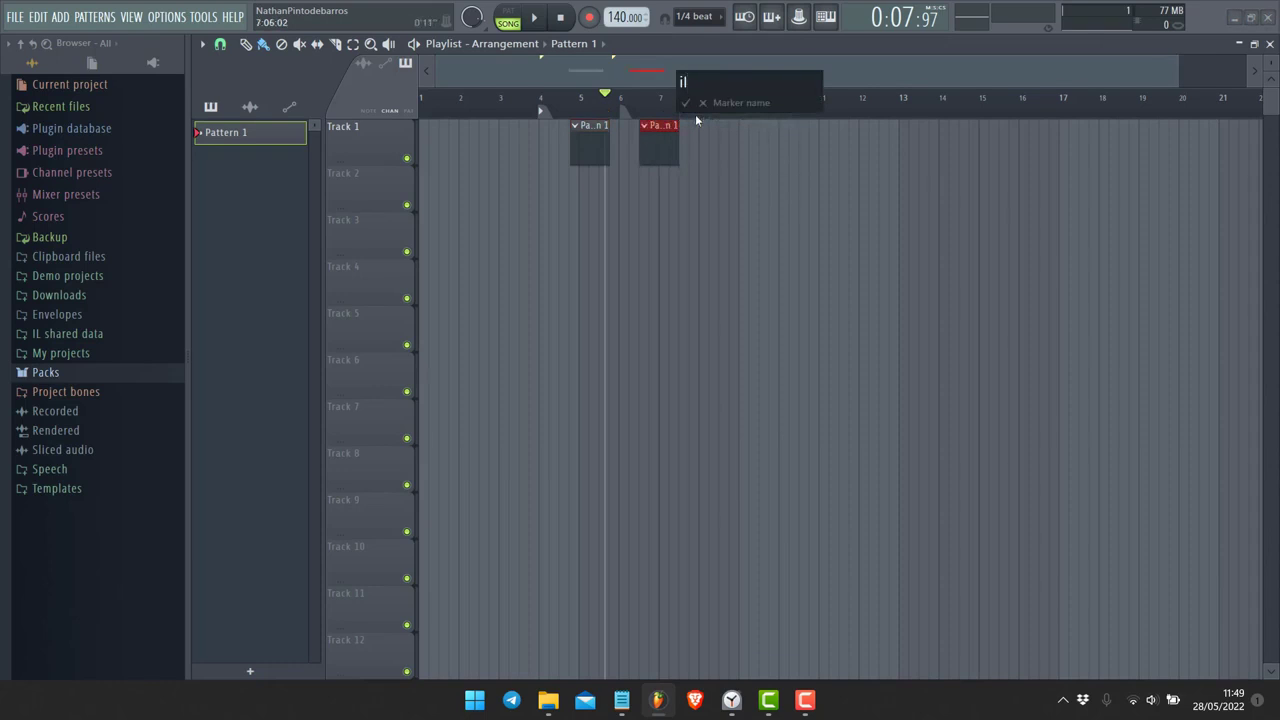
{"action": "type", "text": "Intro"}
{"action": "key", "text": "Return"}
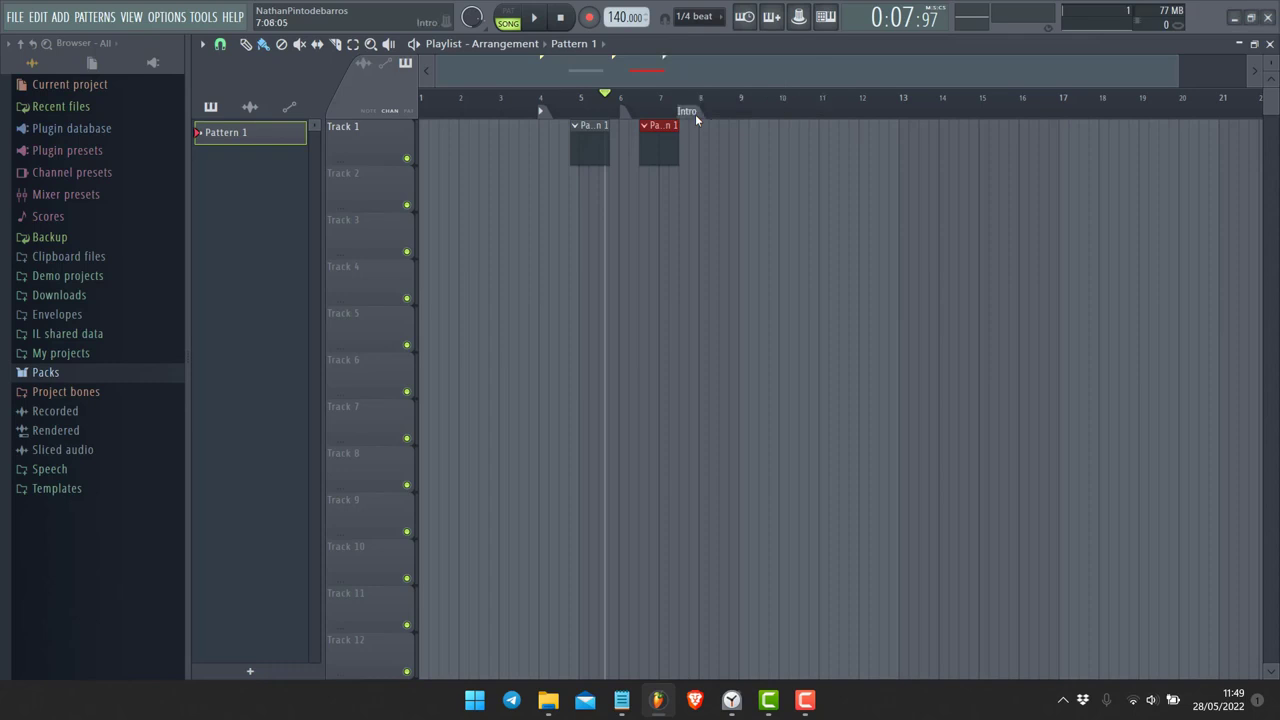
Play the song, restart it from just before bar 4 to test the jump marker, and stop playback
{"action": "key", "text": "space"}
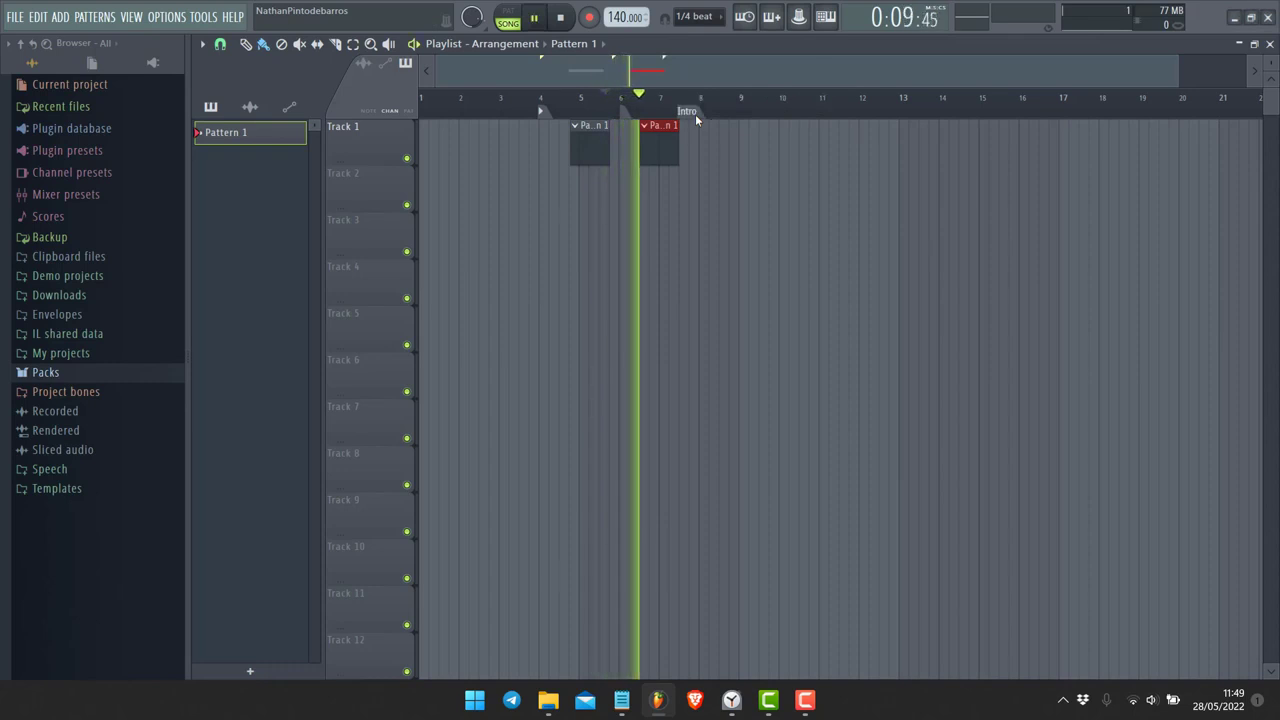
{"action": "left_click", "coordinate": [536, 105]}
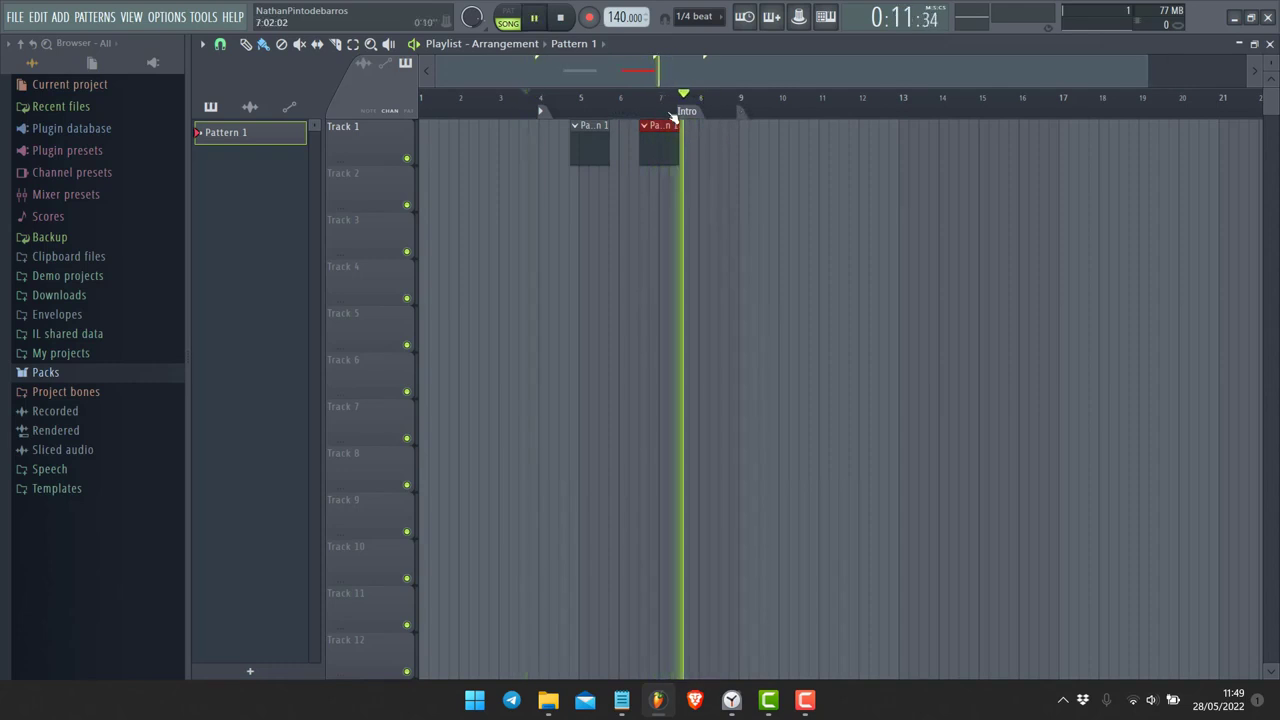
{"action": "key", "text": "space"}
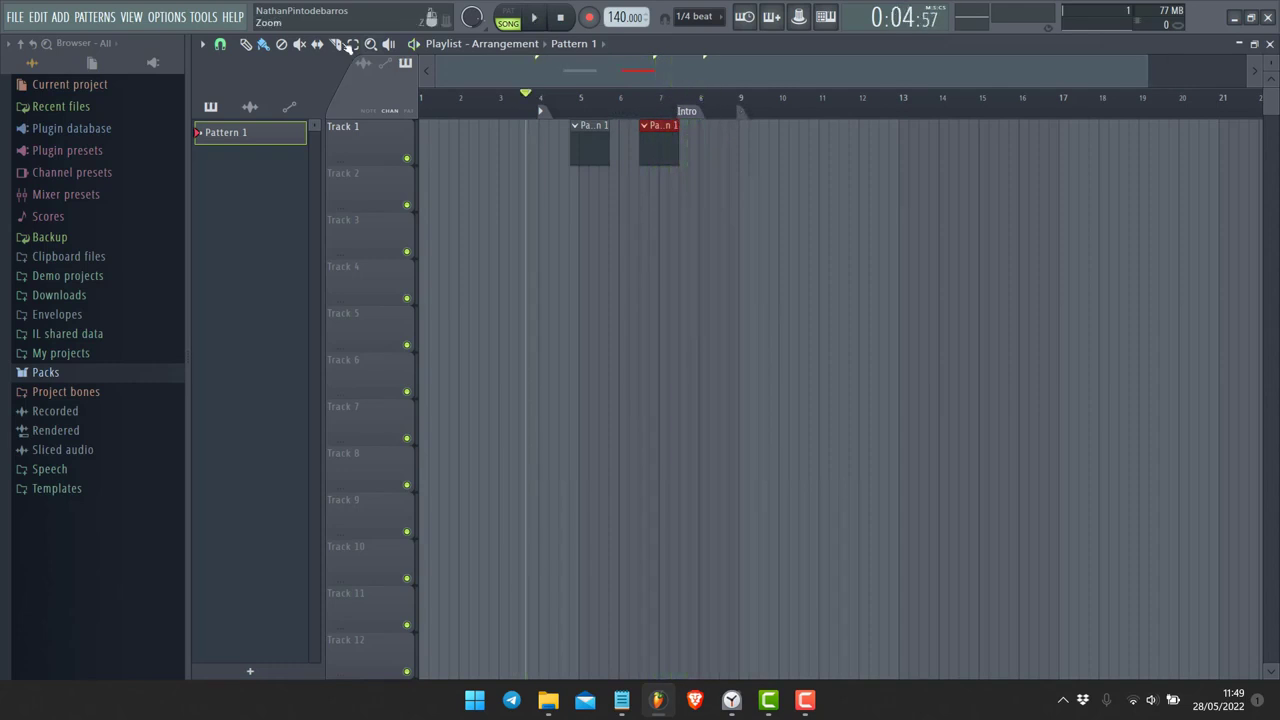
Add a 4/4 time signature change at the playhead just before bar 4
{"action": "left_click", "coordinate": [201, 44]}
{"action": "mouse_move", "coordinate": [262, 171]}
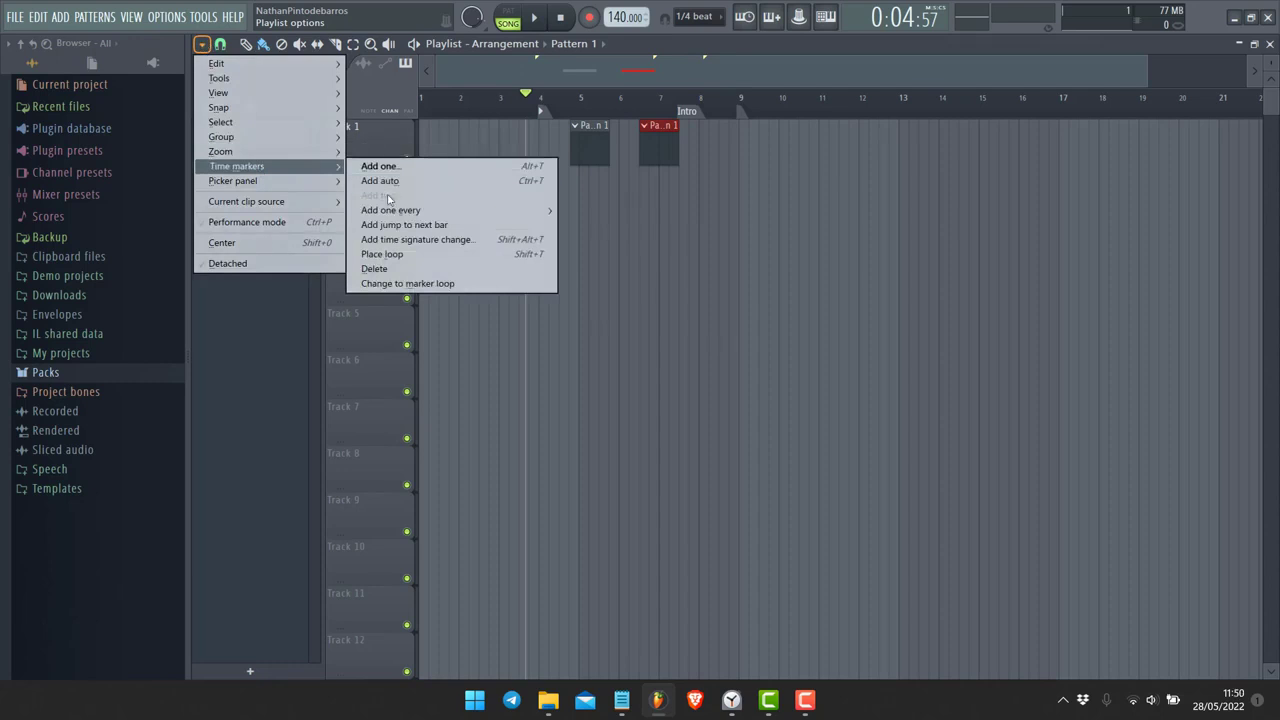
{"action": "left_click", "coordinate": [445, 240]}
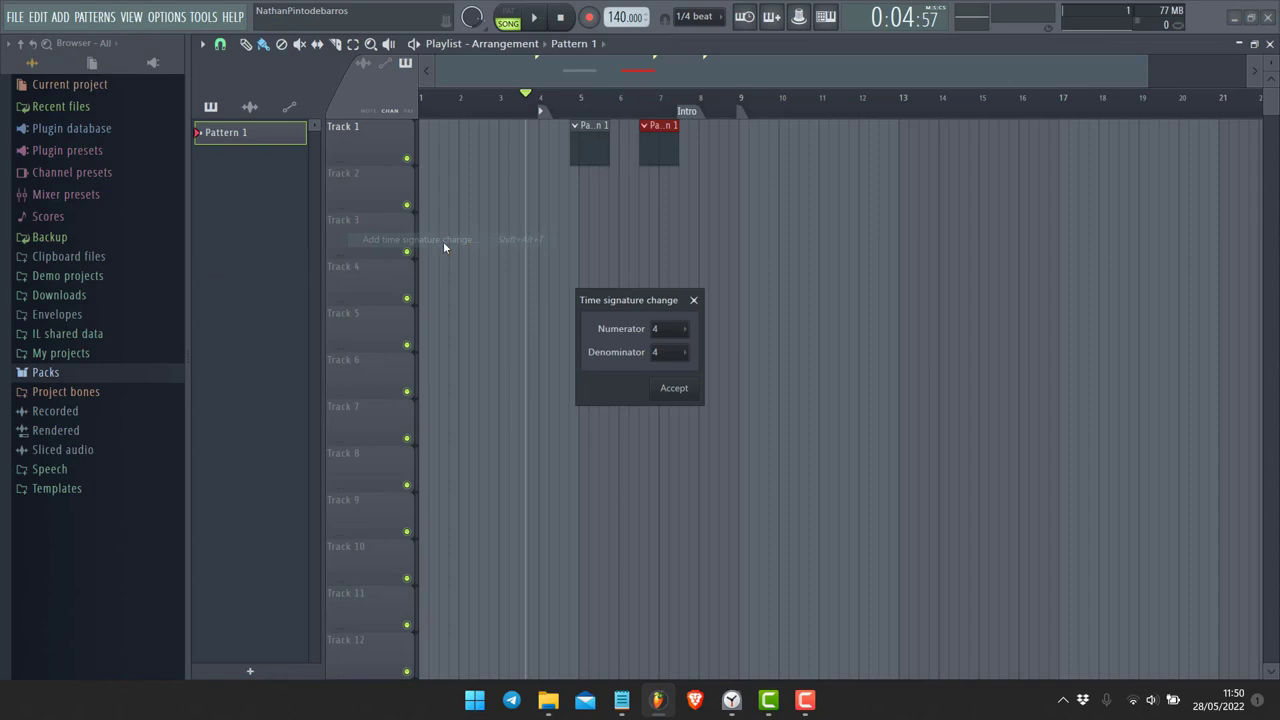
{"action": "left_click", "coordinate": [684, 398]}
Delete the skip, "Intro" and unnamed markers, and position the playhead at the end of the second Pattern 1 clip
{"action": "right_click", "coordinate": [547, 116]}
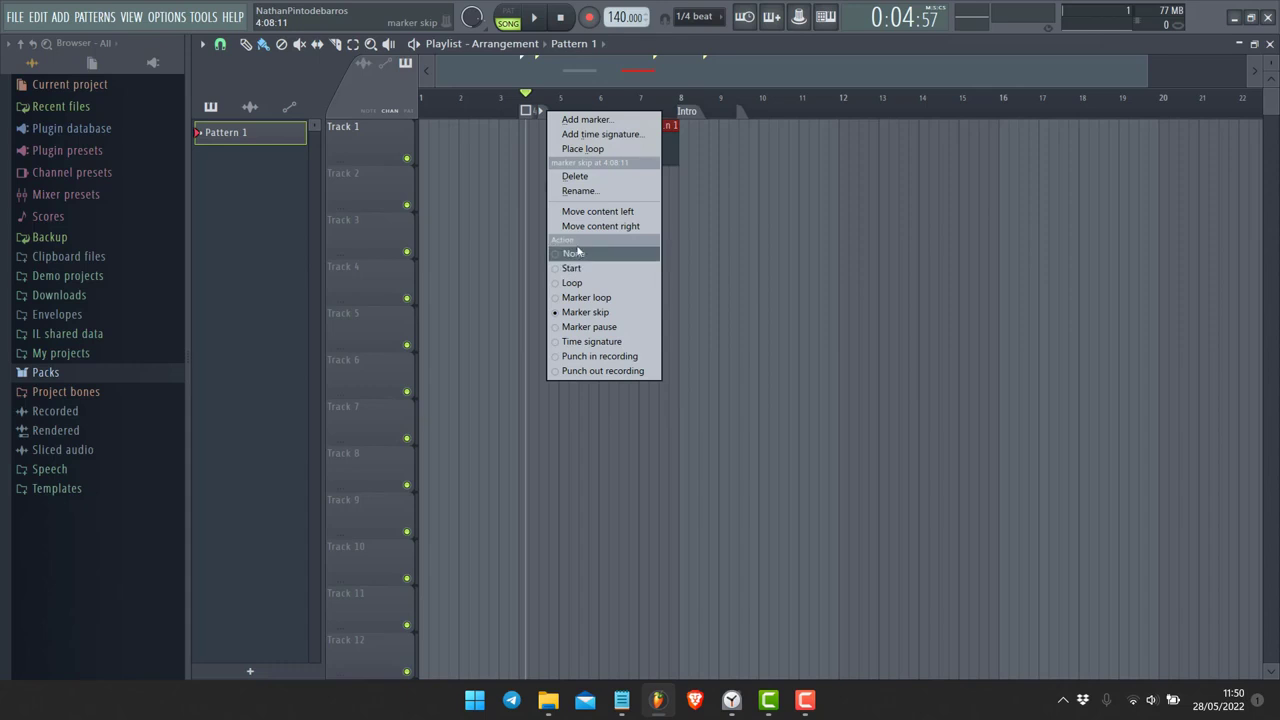
{"action": "left_click", "coordinate": [578, 176]}
{"action": "left_click", "coordinate": [699, 117]}
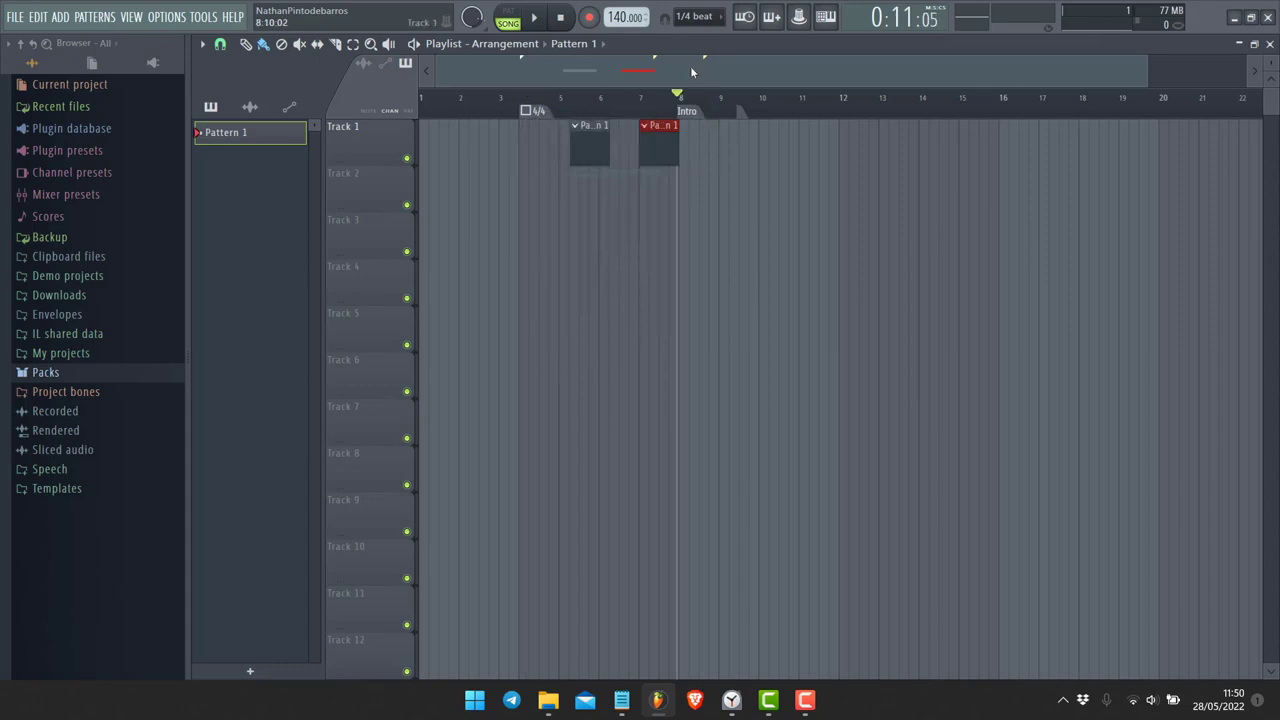
{"action": "right_click", "coordinate": [699, 114]}
{"action": "left_click", "coordinate": [738, 172]}
{"action": "right_click", "coordinate": [741, 115]}
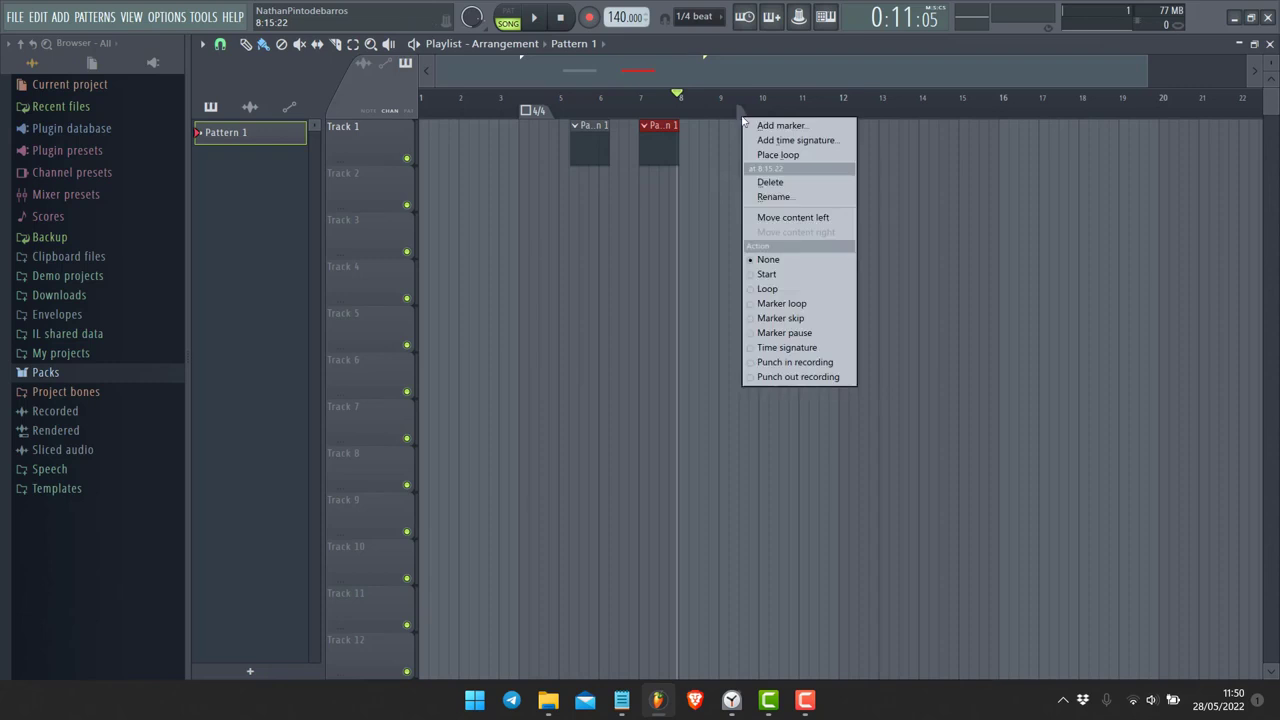
{"action": "left_click", "coordinate": [770, 181]}
Move the 4/4 time signature marker to about the middle of bar 9 and add an 8/8 time signature change at the playhead
{"action": "left_click_drag", "start_coordinate": [520, 111], "coordinate": [752, 110]}
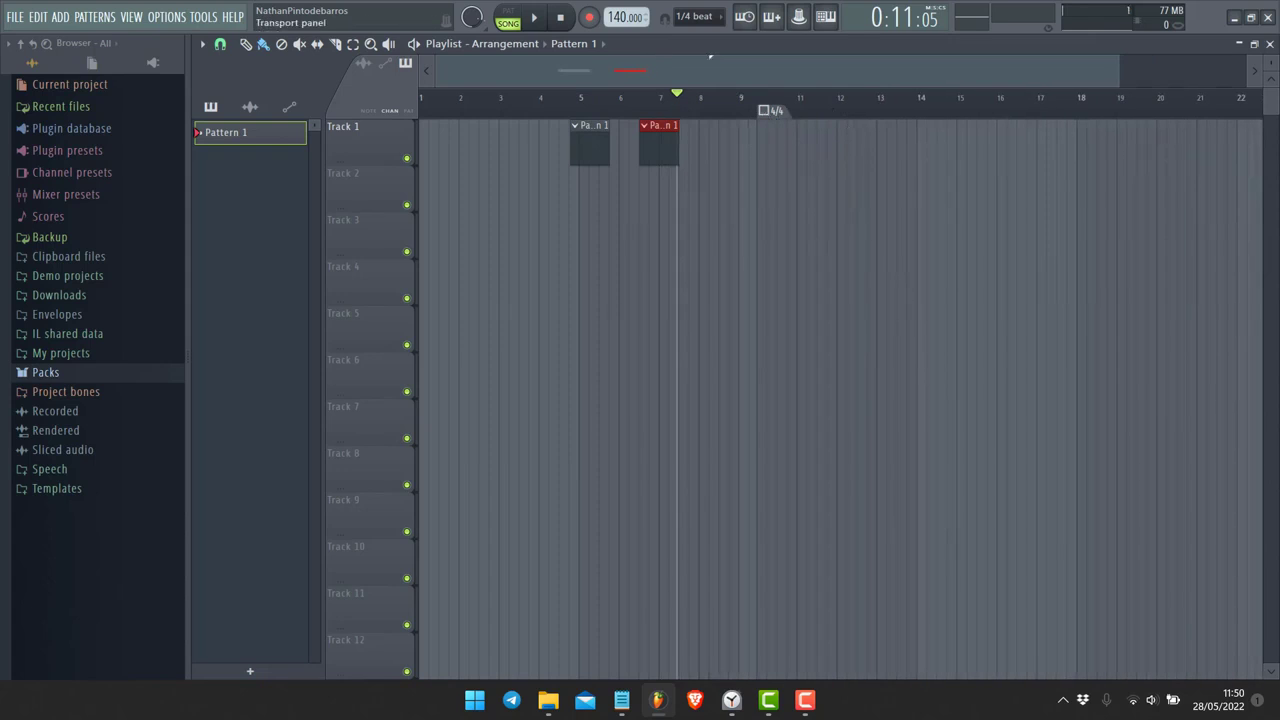
{"action": "left_click", "coordinate": [201, 44]}
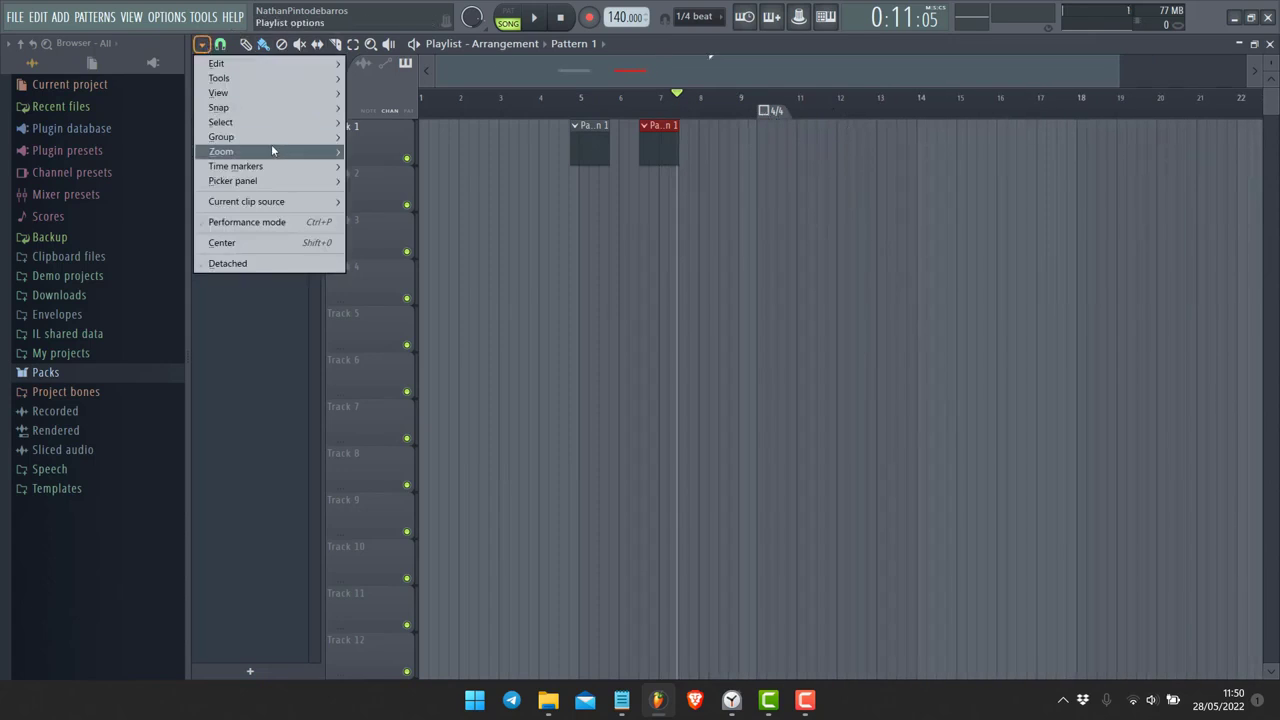
{"action": "mouse_move", "coordinate": [283, 171]}
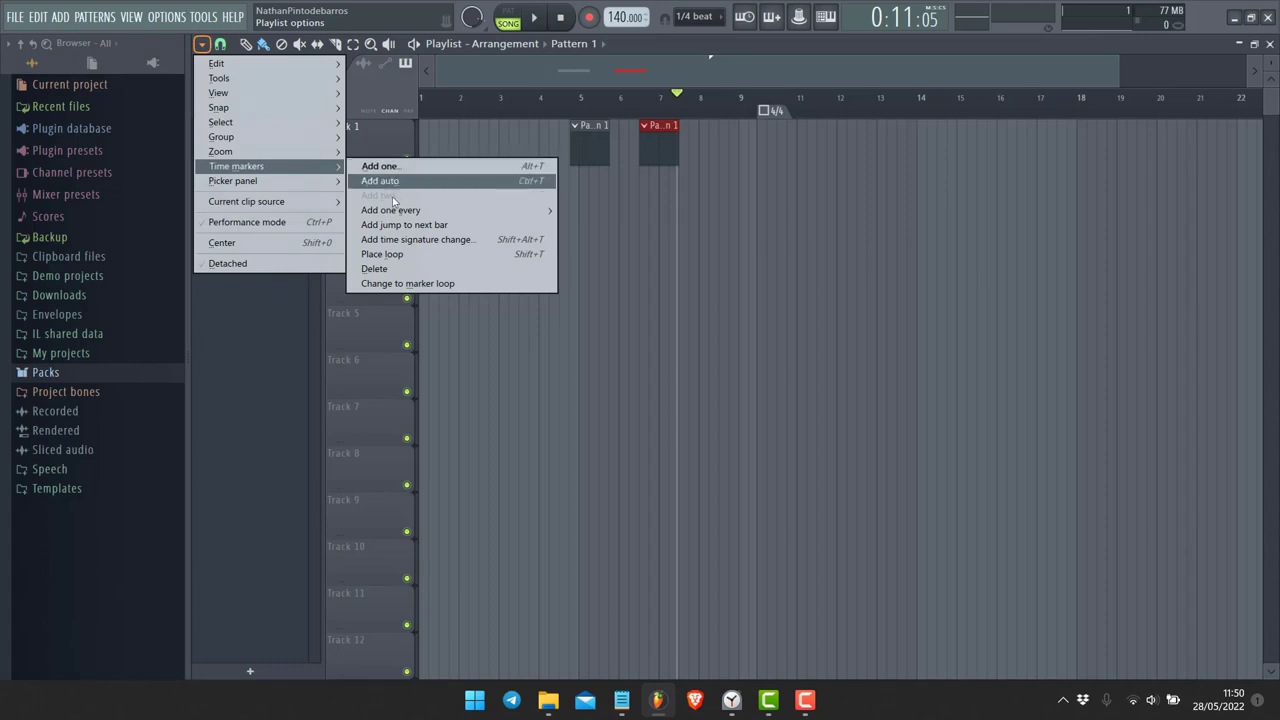
{"action": "left_click", "coordinate": [445, 241]}
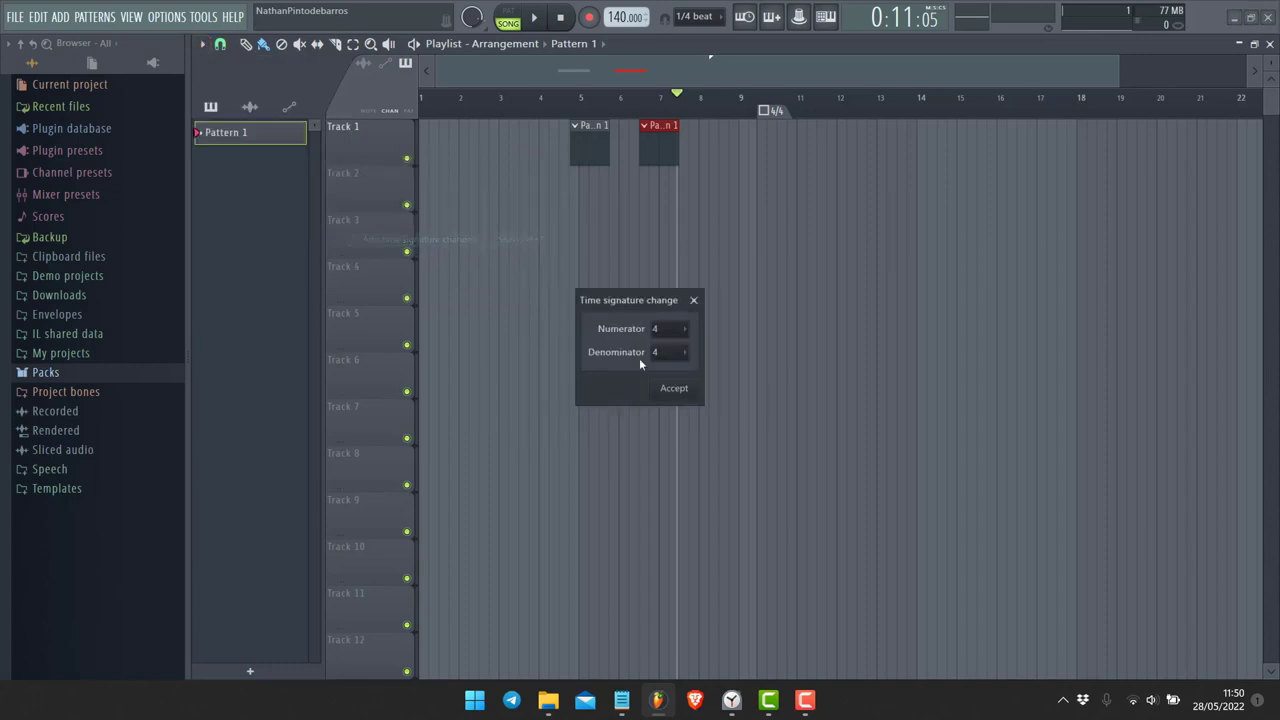
{"action": "left_click", "coordinate": [661, 362]}
{"action": "left_click", "coordinate": [671, 404]}
{"action": "left_click", "coordinate": [675, 331]}
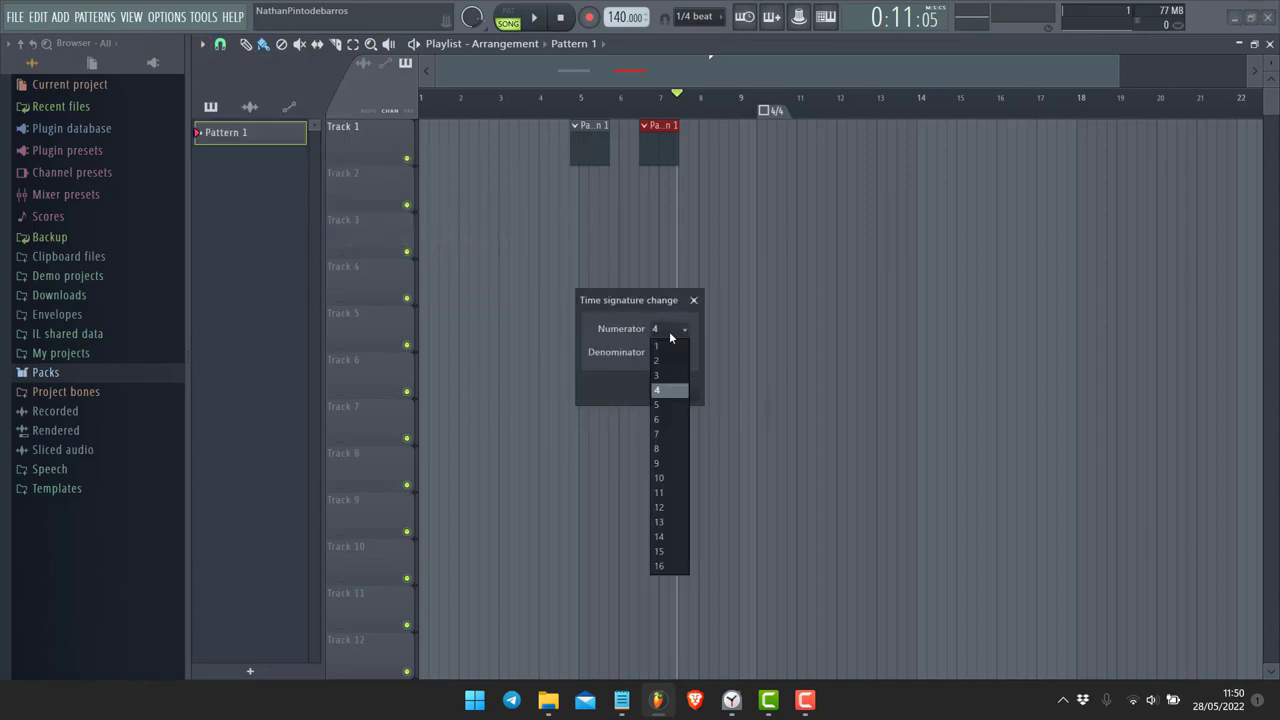
{"action": "left_click", "coordinate": [671, 448]}
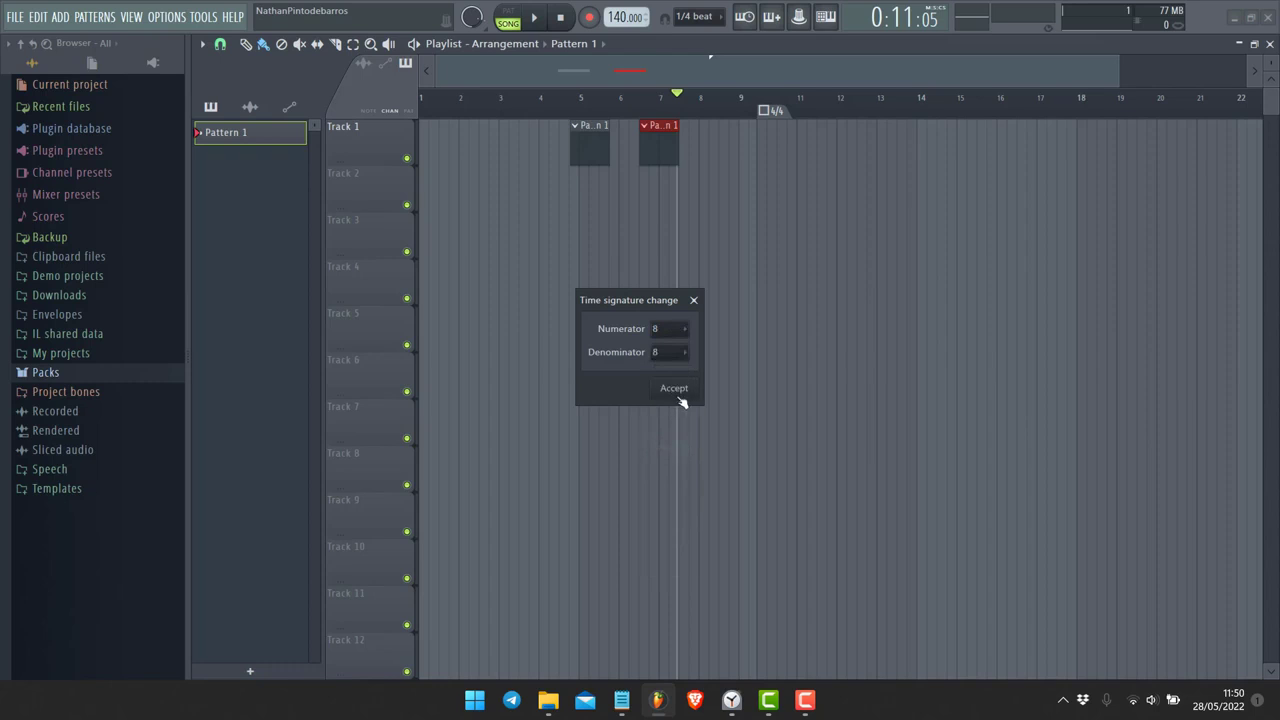
{"action": "left_click", "coordinate": [683, 399]}
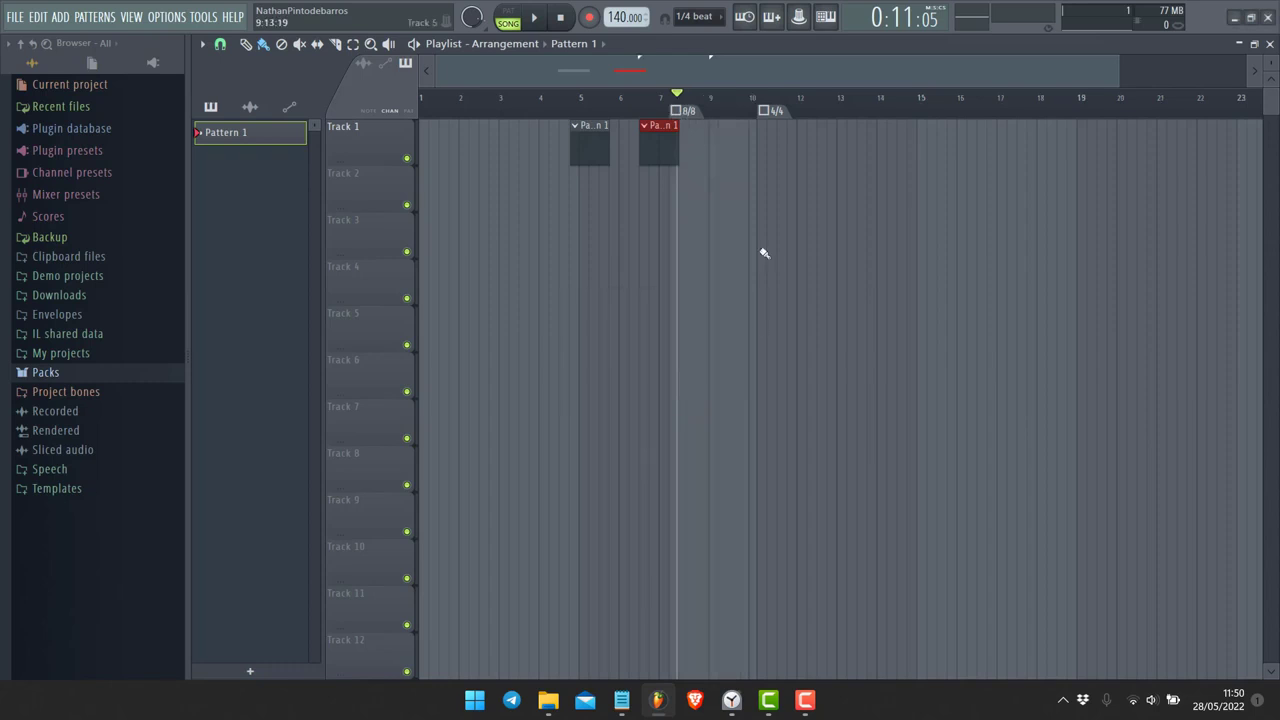
Delete the 4/4 time signature marker and move the 8/8 marker to bar 11
{"action": "left_click", "coordinate": [773, 118]}
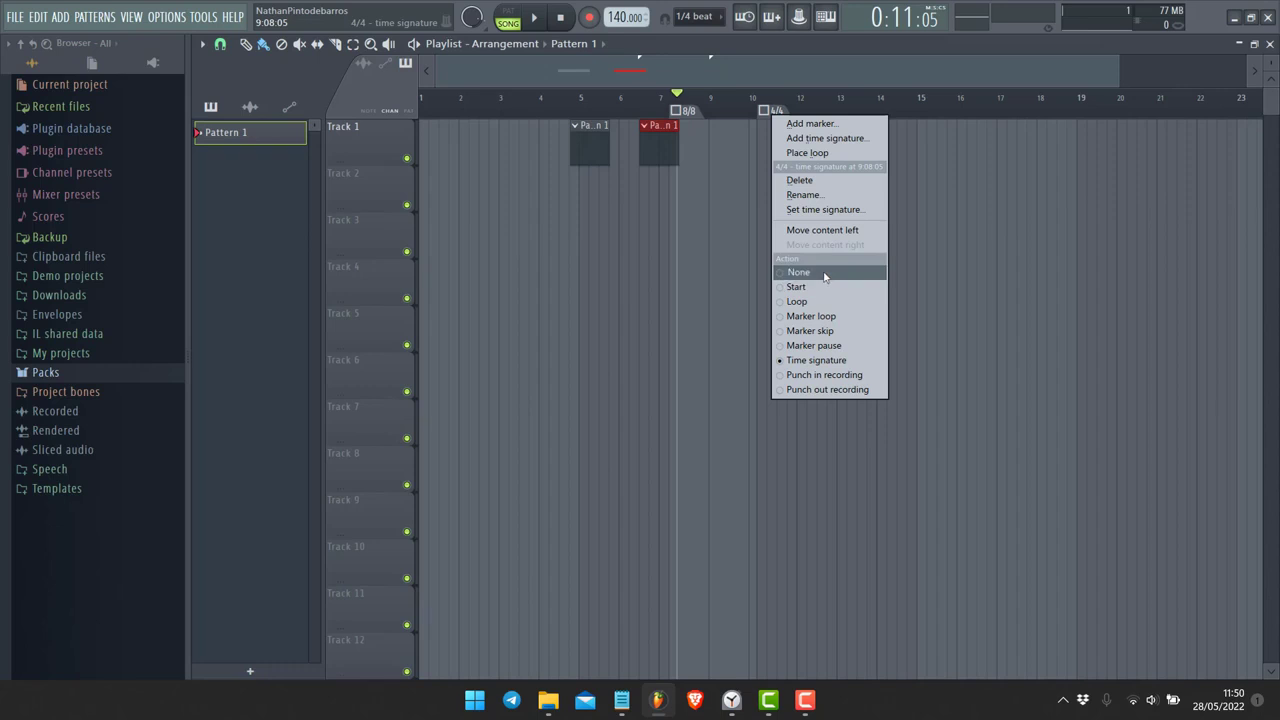
{"action": "left_click", "coordinate": [801, 180]}
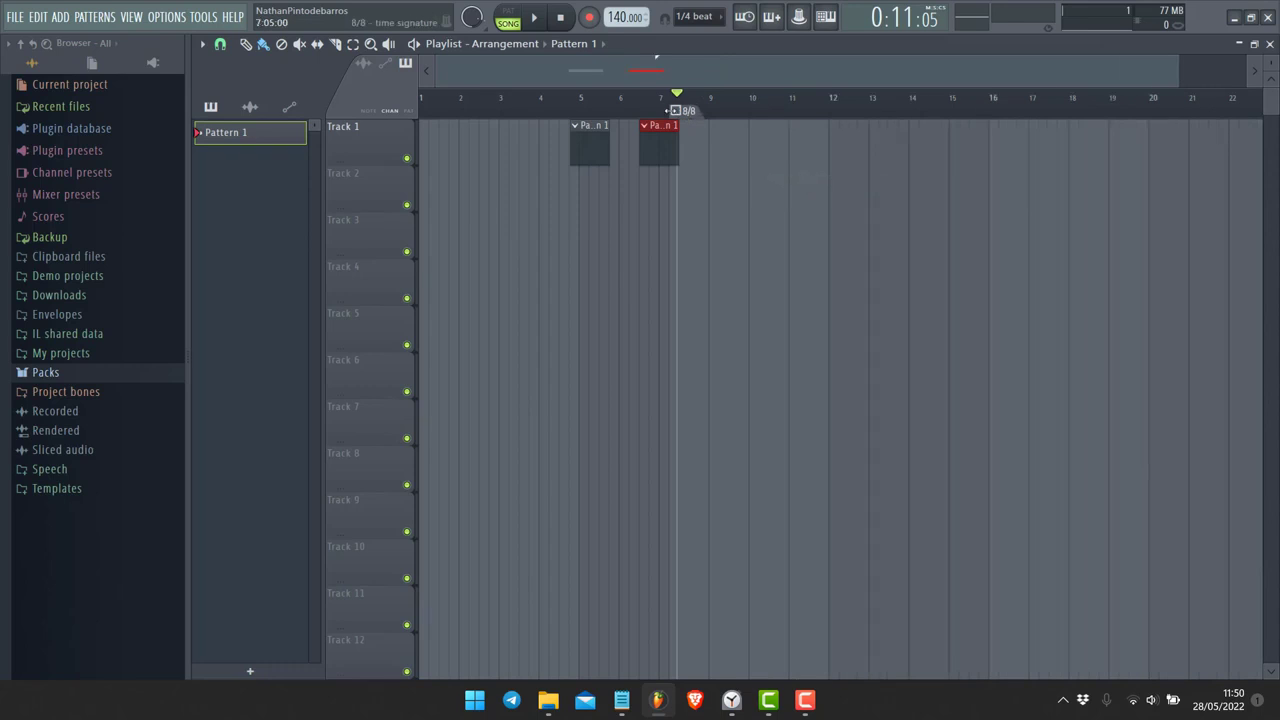
{"action": "mouse_move", "coordinate": [672, 110]}
{"action": "left_mouse_down"}
{"action": "mouse_move", "coordinate": [855, 110]}
{"action": "mouse_move", "coordinate": [808, 112]}
{"action": "left_mouse_up"}
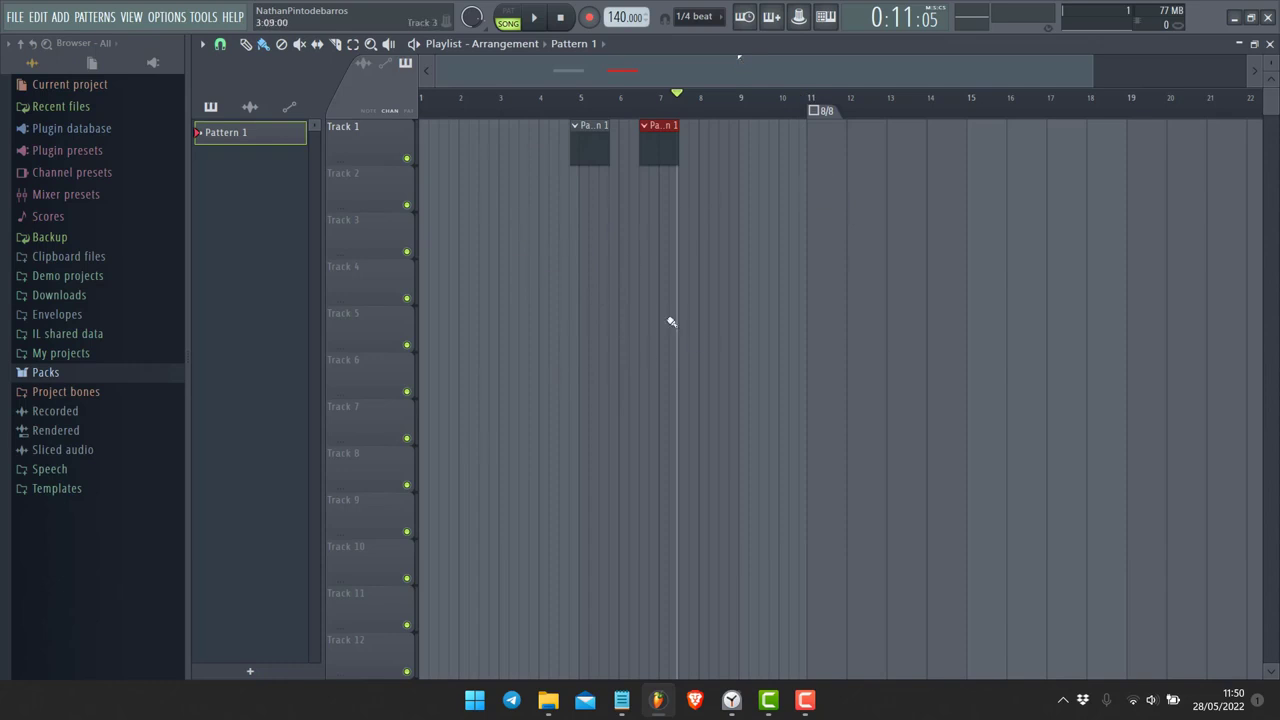
Place a Pattern 1 clip on Track 3 and shift it to just after the 8/8 time signature marker
{"action": "left_click", "coordinate": [697, 16]}
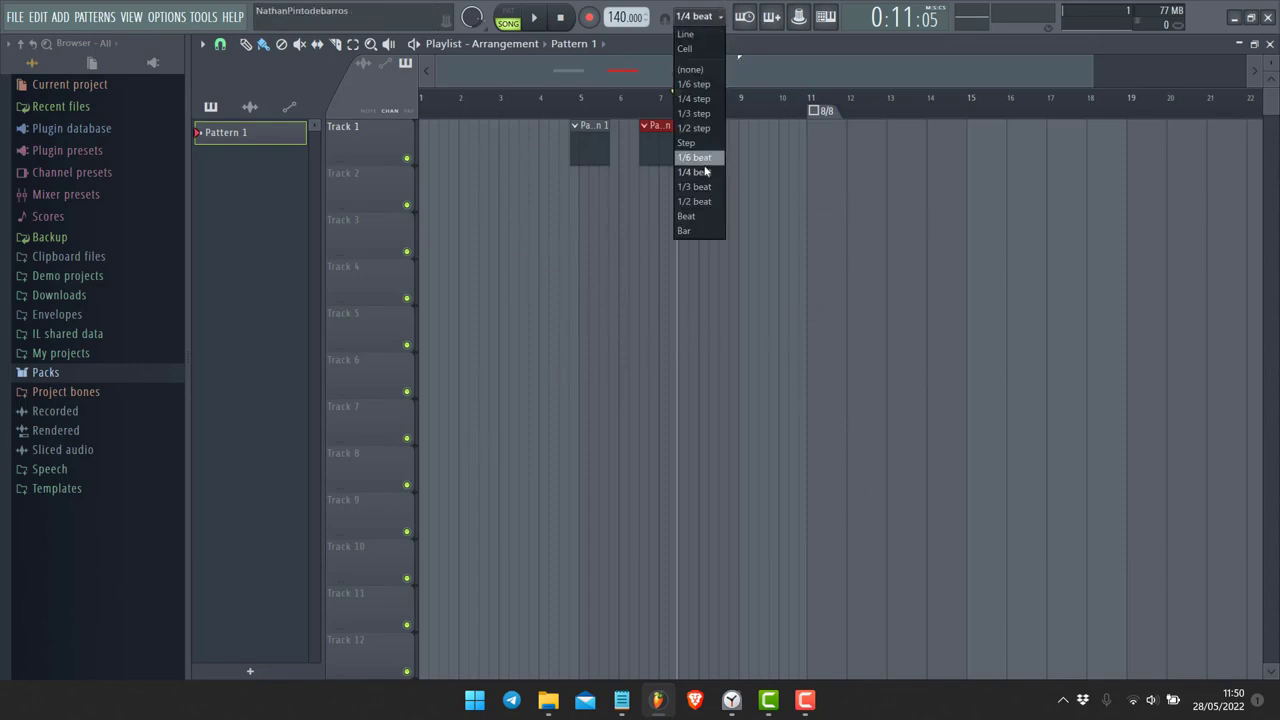
{"action": "left_click", "coordinate": [845, 228]}
{"action": "left_click_drag", "start_coordinate": [851, 231], "coordinate": [820, 229]}
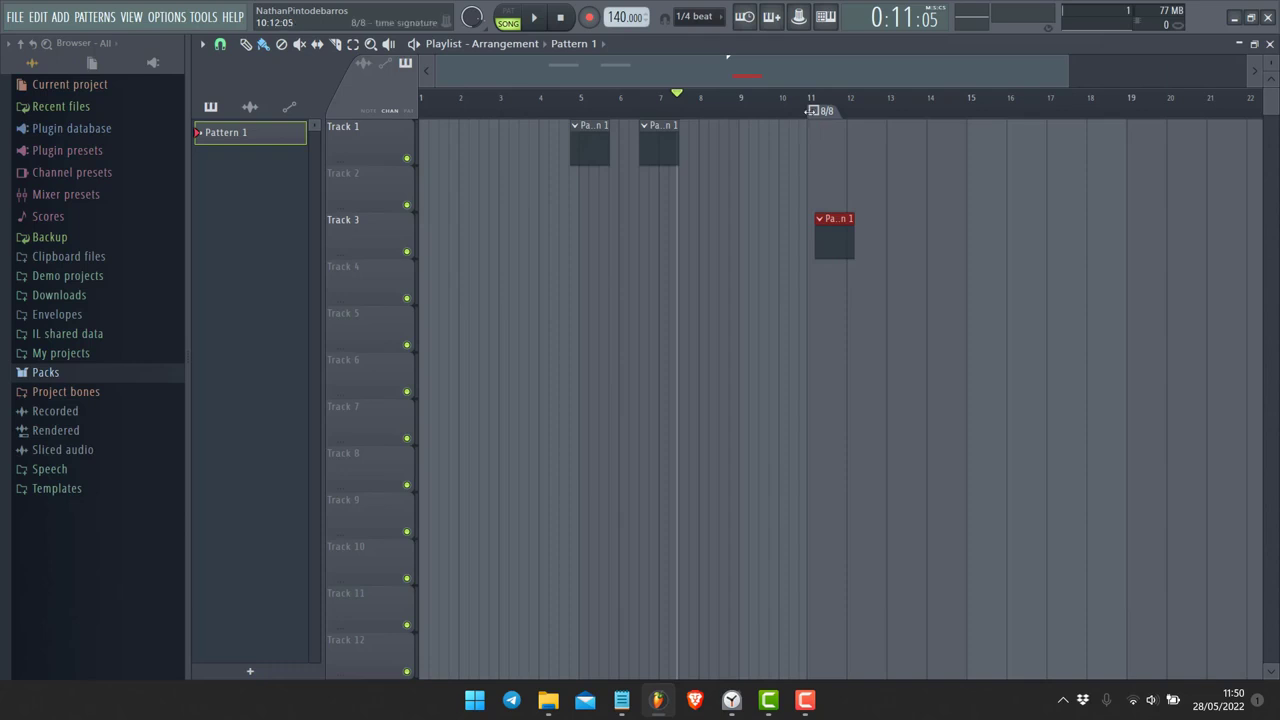
Move the 8/8 time signature marker to just after bar 10 and delete the Pattern 1 clip on Track 3
{"action": "mouse_move", "coordinate": [814, 111]}
{"action": "left_mouse_down"}
{"action": "mouse_move", "coordinate": [903, 109]}
{"action": "mouse_move", "coordinate": [794, 115]}
{"action": "left_mouse_up"}
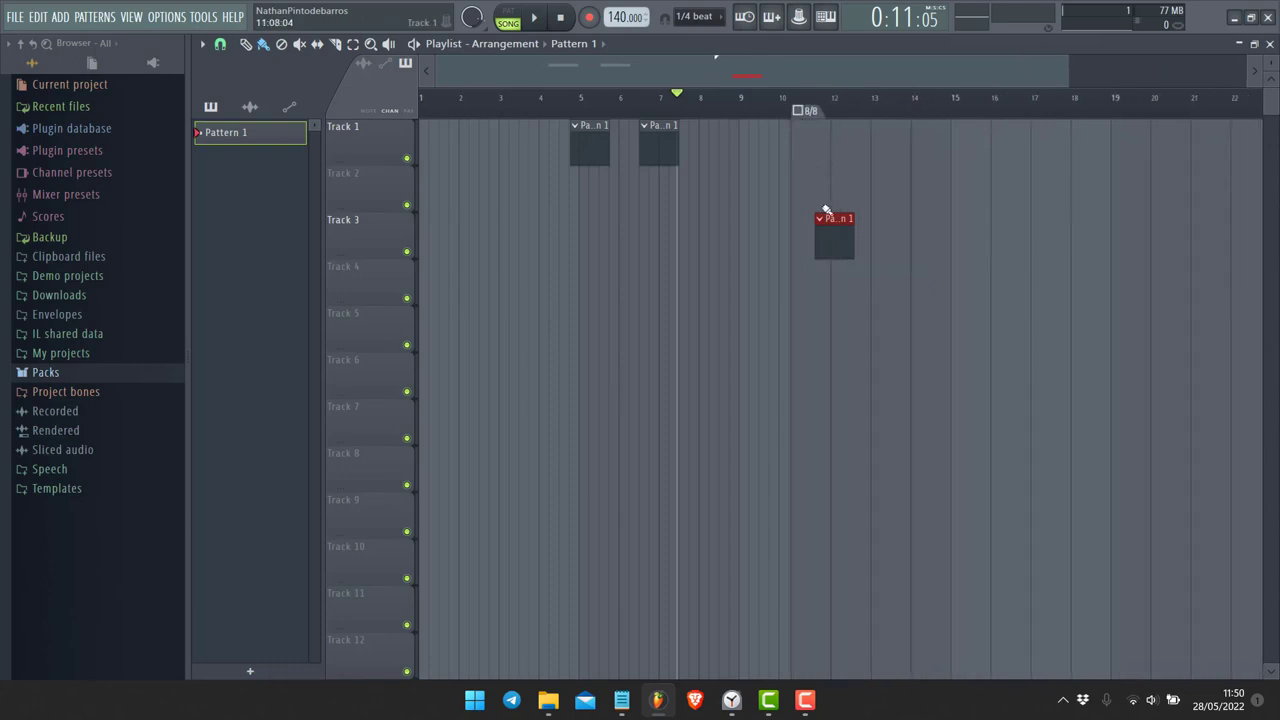
{"action": "right_click", "coordinate": [843, 240]}
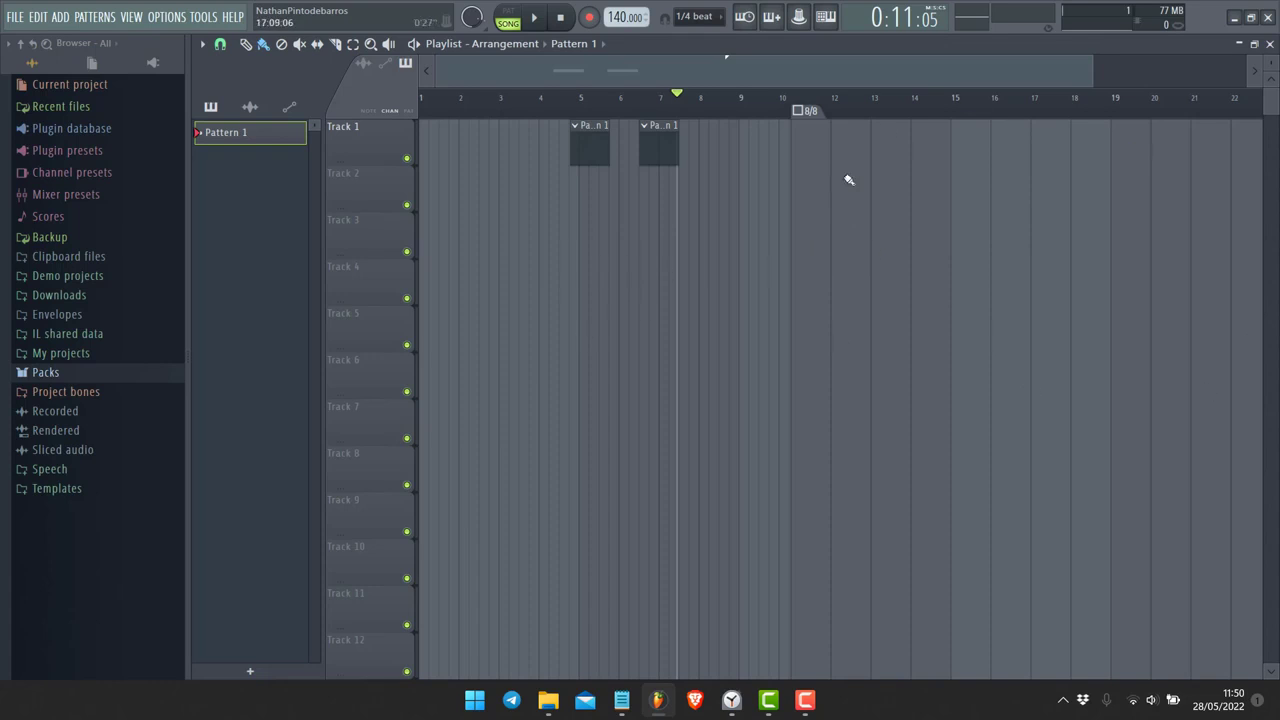
{"action": "right_click", "coordinate": [813, 119]}
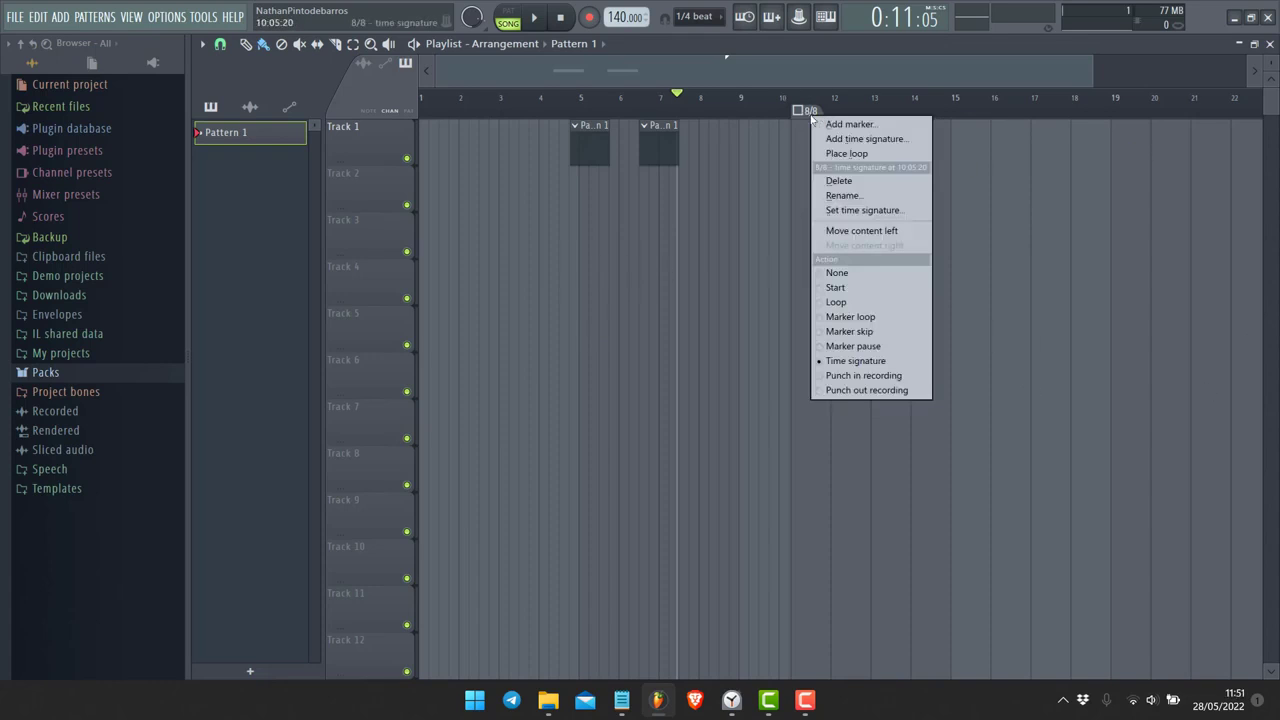
{"action": "left_click", "coordinate": [845, 195]}
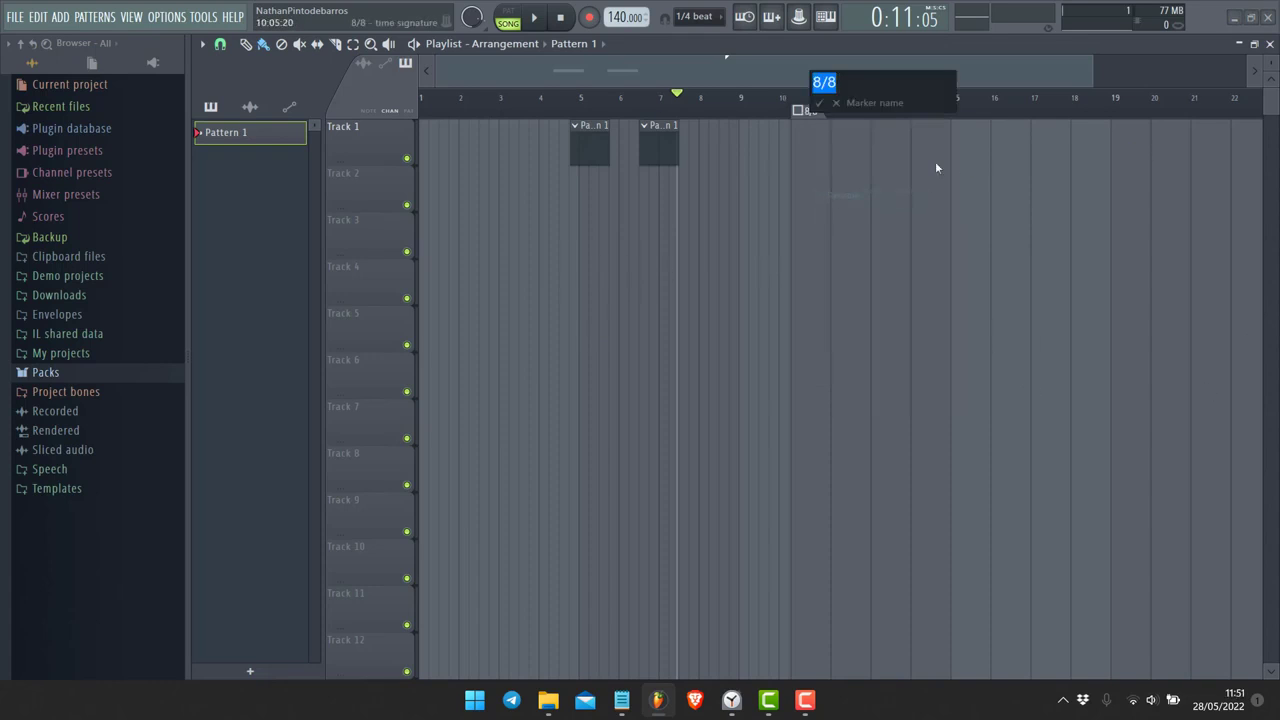
{"action": "left_click", "coordinate": [837, 104]}
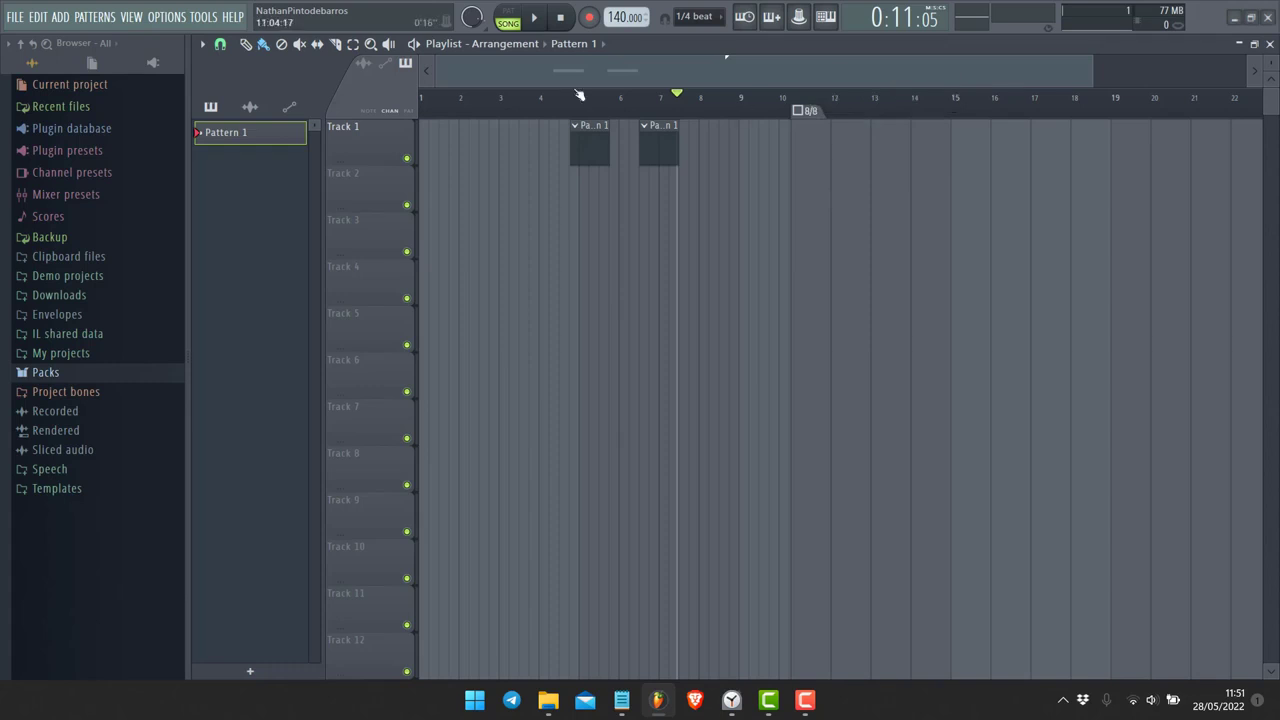
Delete the 8/8 time signature marker from the timeline
{"action": "right_click", "coordinate": [811, 114]}
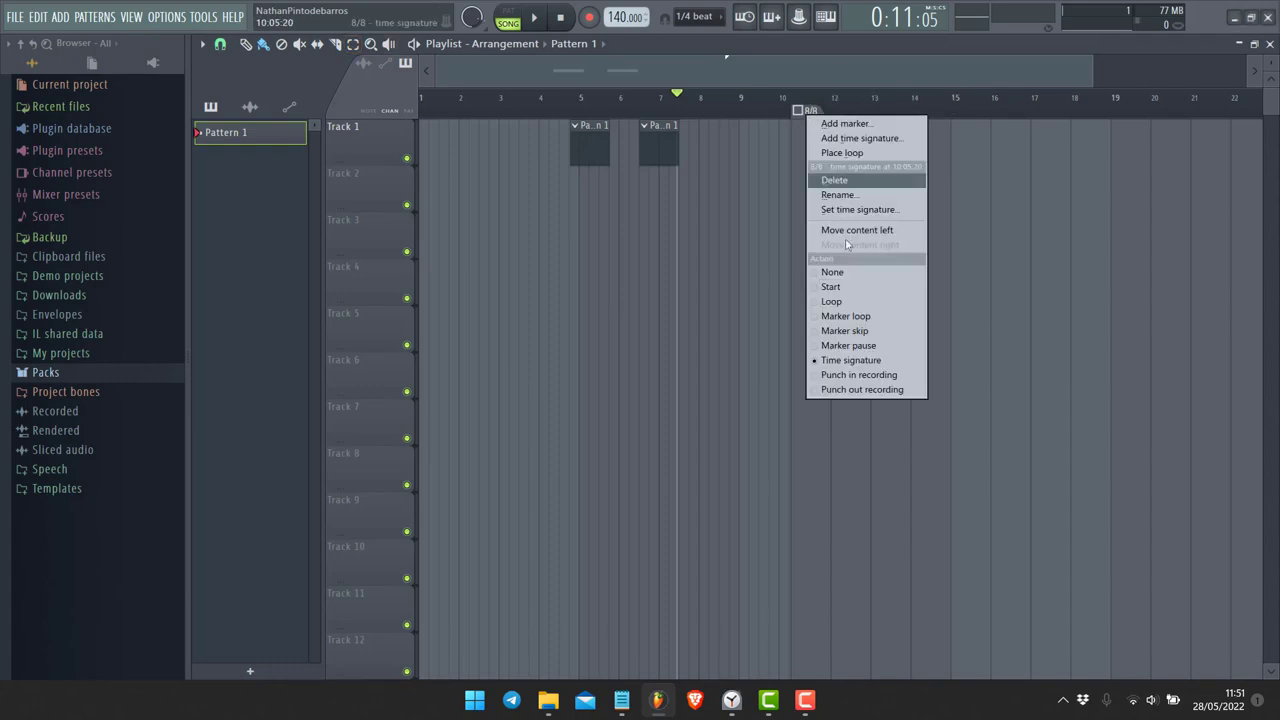
{"action": "left_click", "coordinate": [834, 180]}
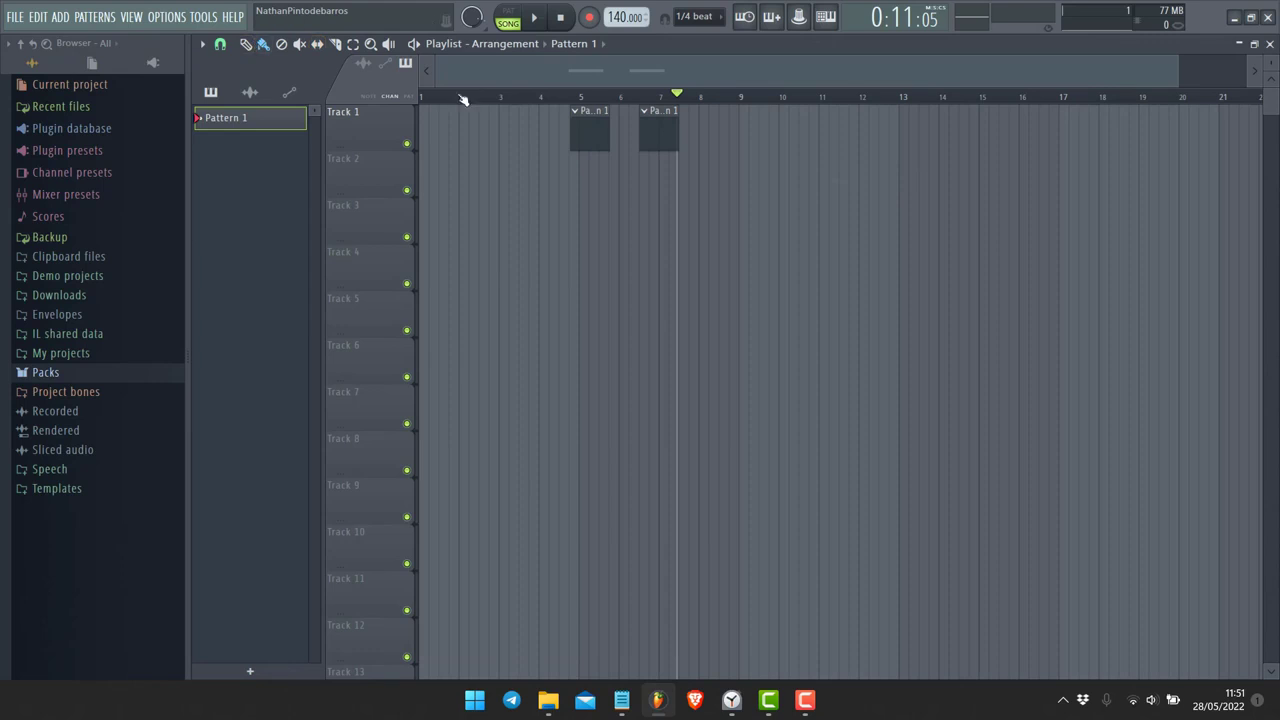
Select all playlist clips, place a loop time marker after the playhead, and start playback to test it
{"action": "key", "text": "ctrl+a"}
{"action": "left_click", "coordinate": [201, 44]}
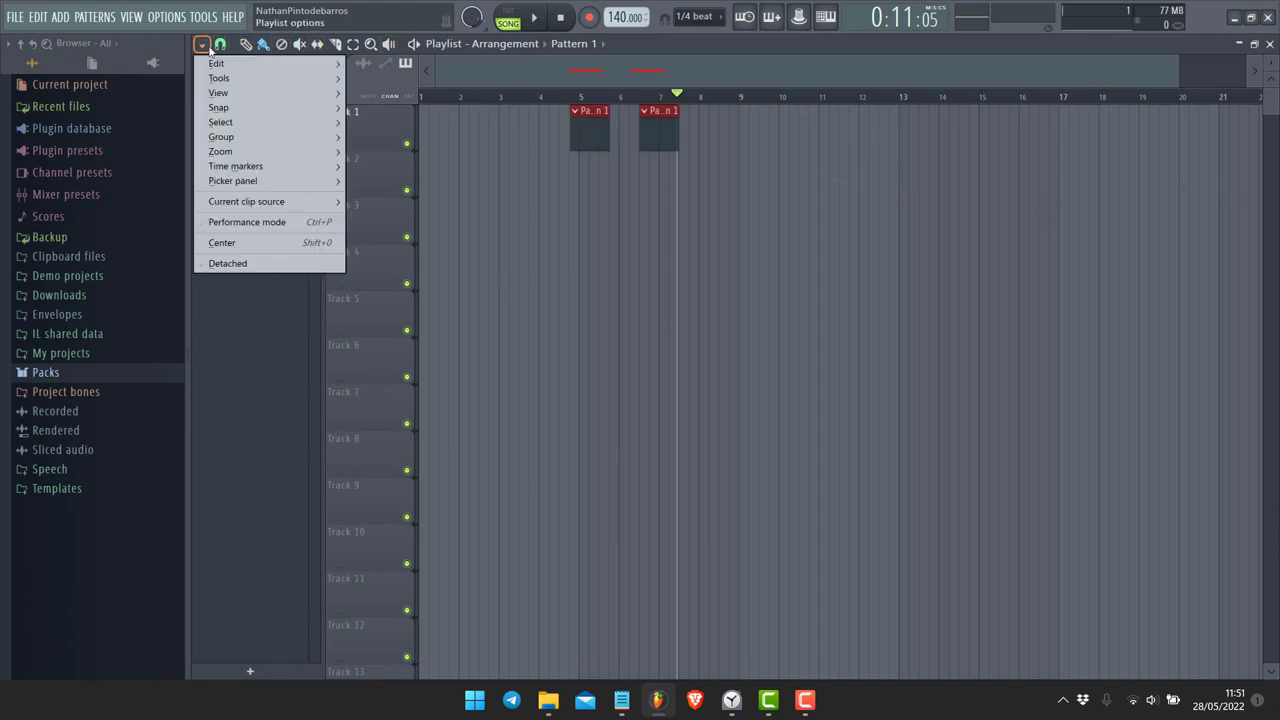
{"action": "mouse_move", "coordinate": [262, 166]}
{"action": "mouse_move", "coordinate": [438, 212]}
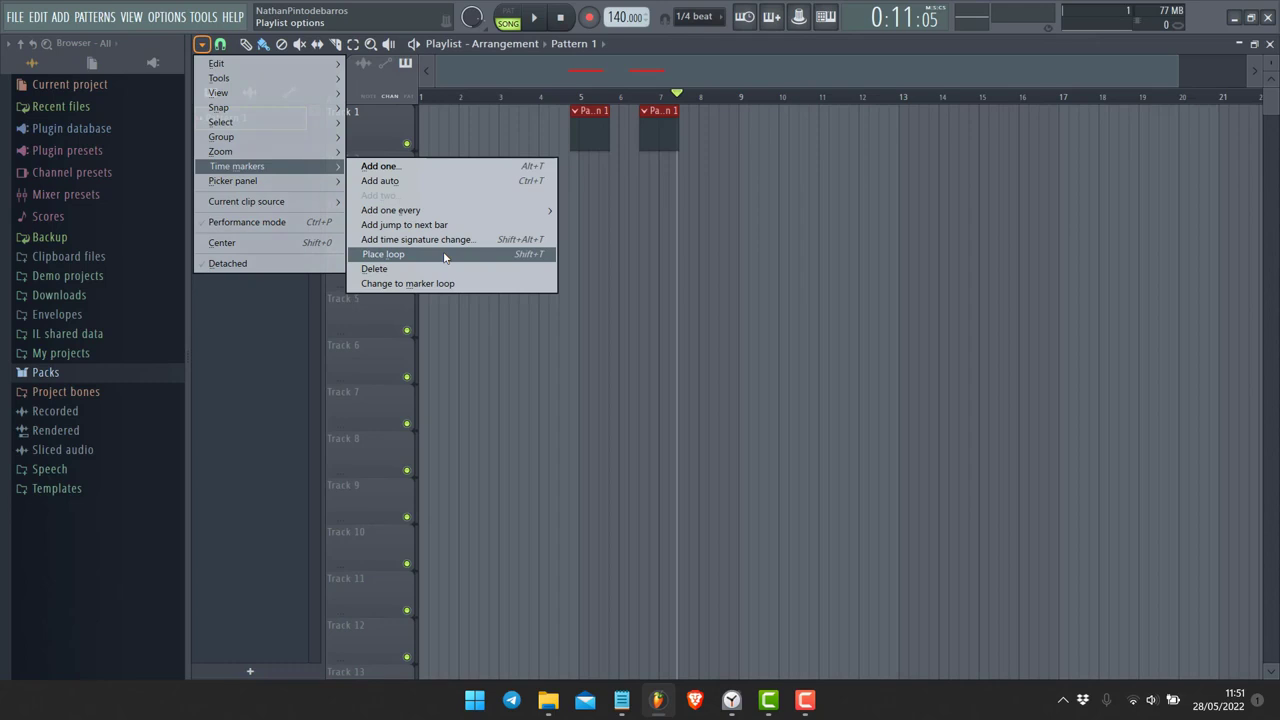
{"action": "left_click", "coordinate": [444, 255]}
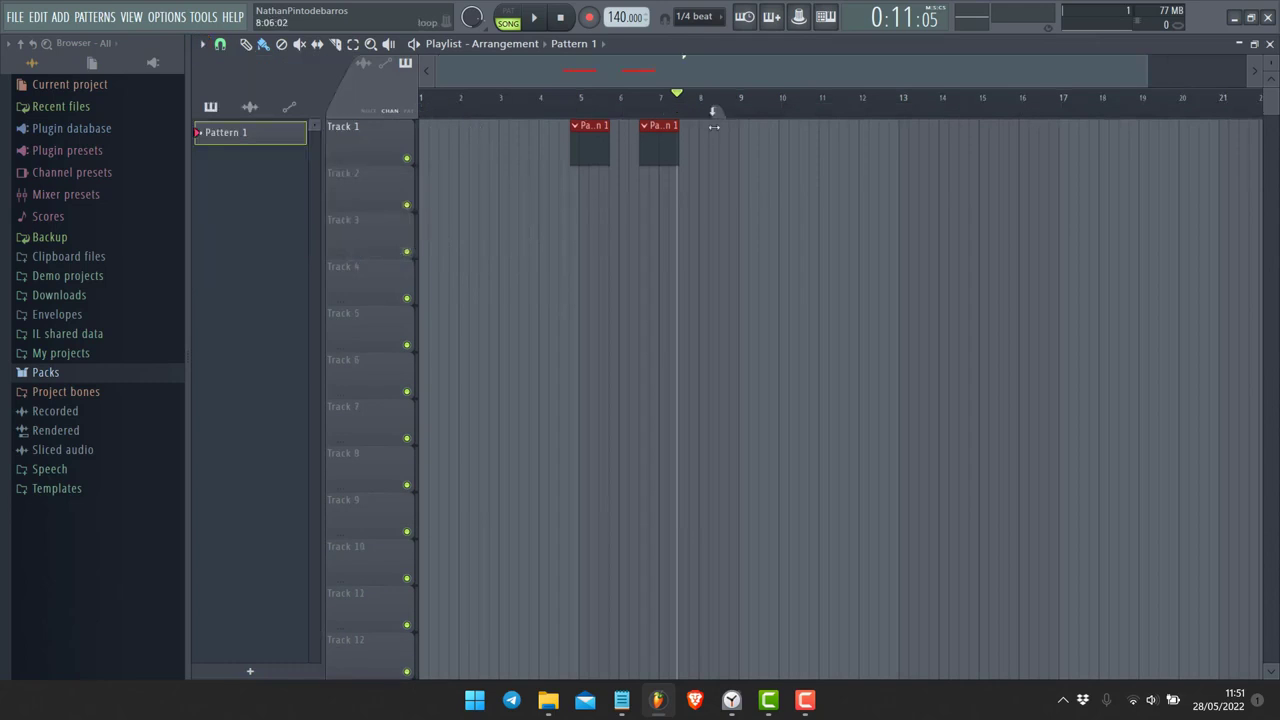
{"action": "key", "text": "space"}
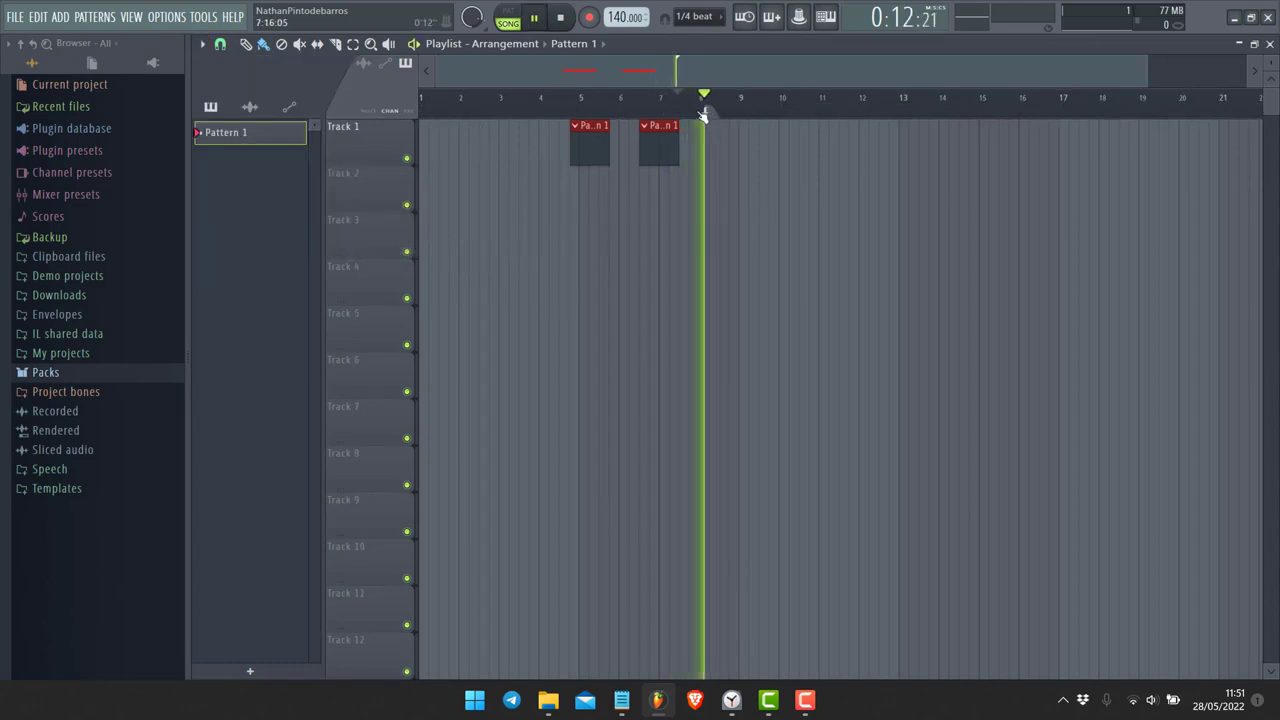
Try the loop marker at about bar 7 and at the start of the first Pattern 1 clip, playing across it to test it
{"action": "key", "text": "space"}
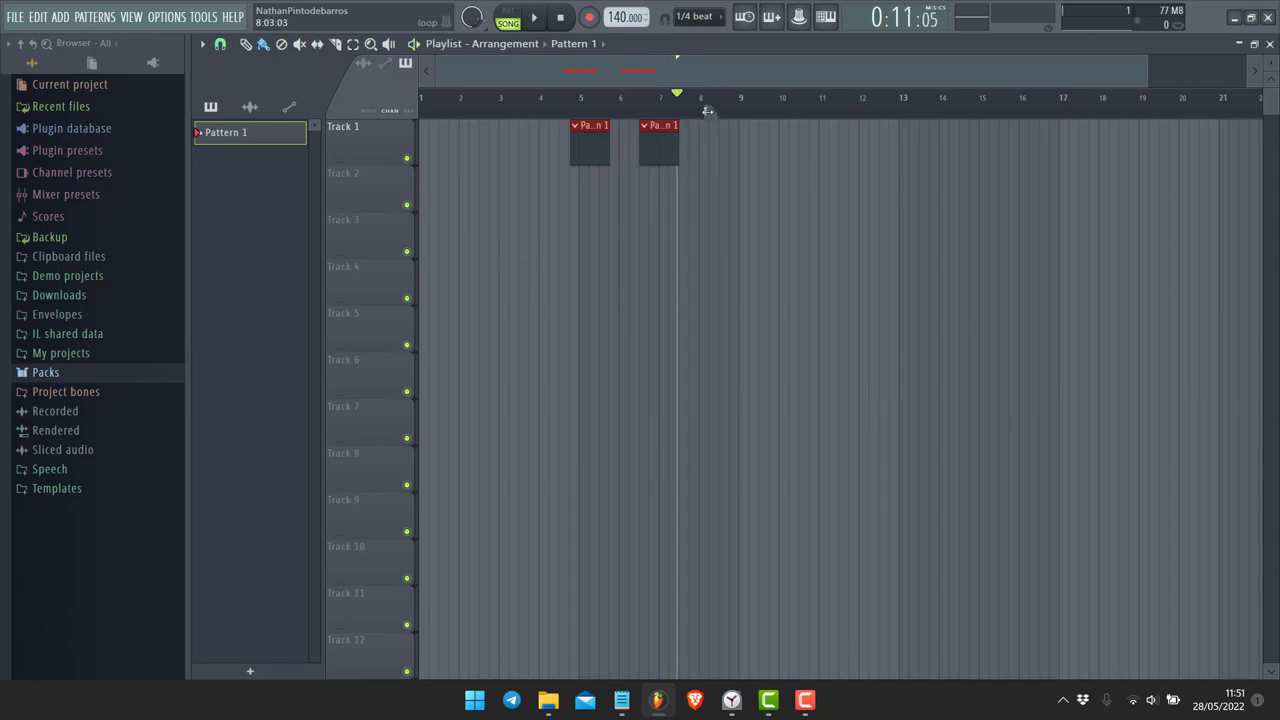
{"action": "left_click", "coordinate": [661, 110]}
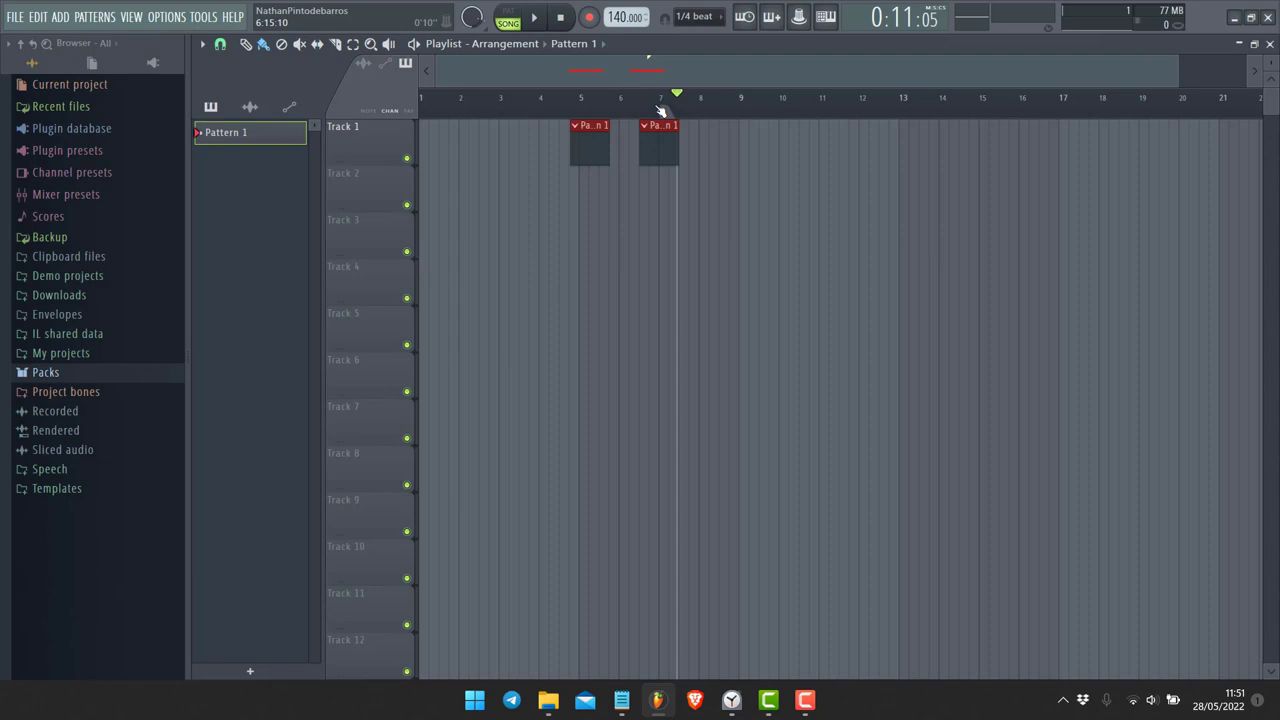
{"action": "key", "text": "space"}
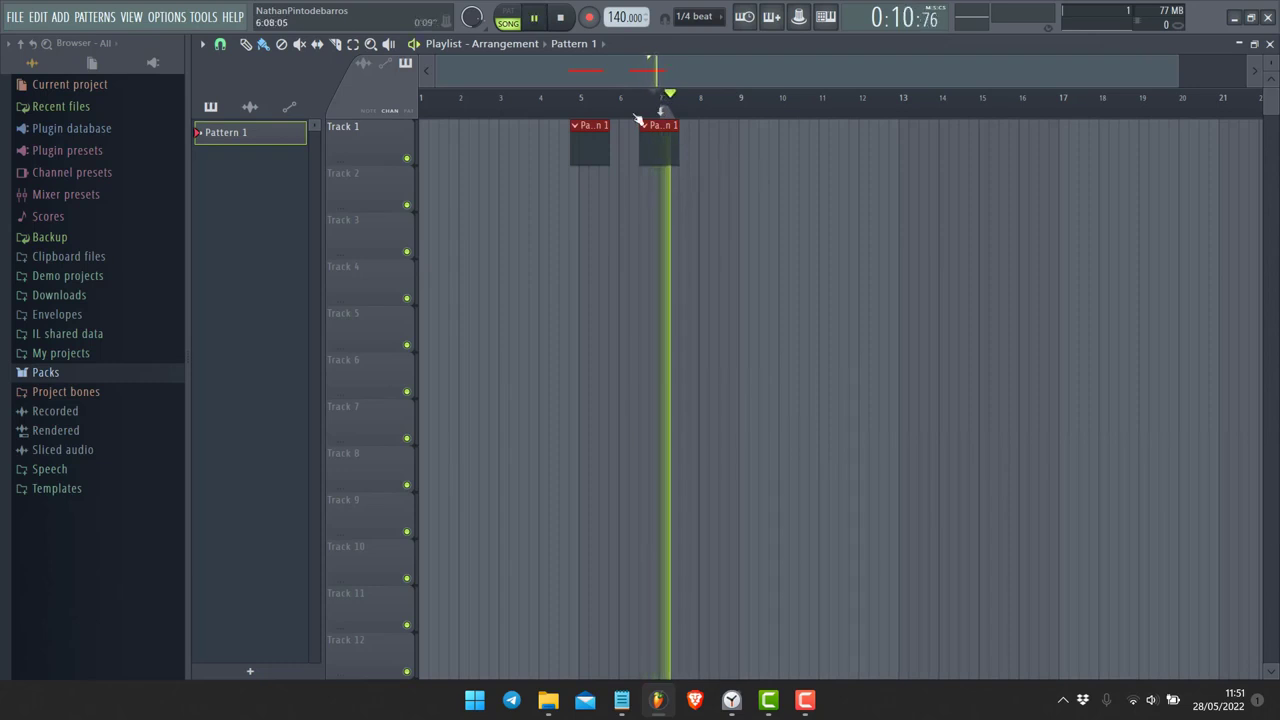
{"action": "left_click", "coordinate": [636, 116]}
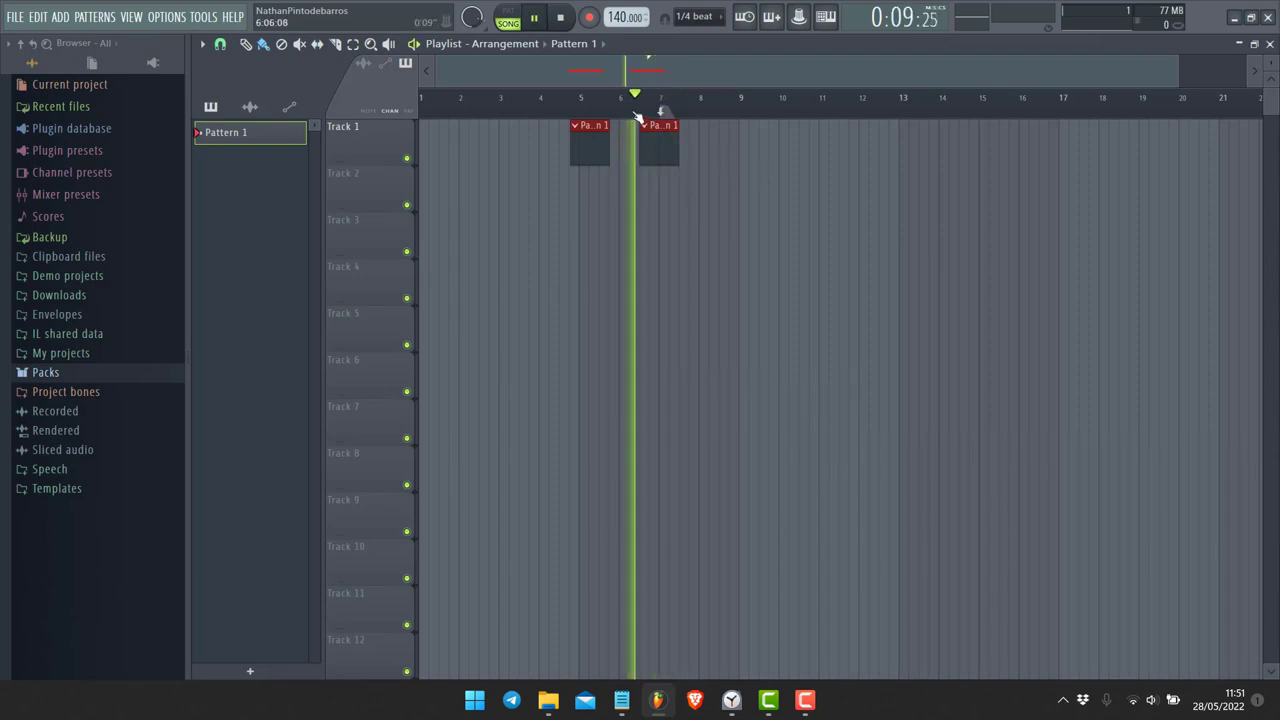
{"action": "left_click", "coordinate": [568, 110]}
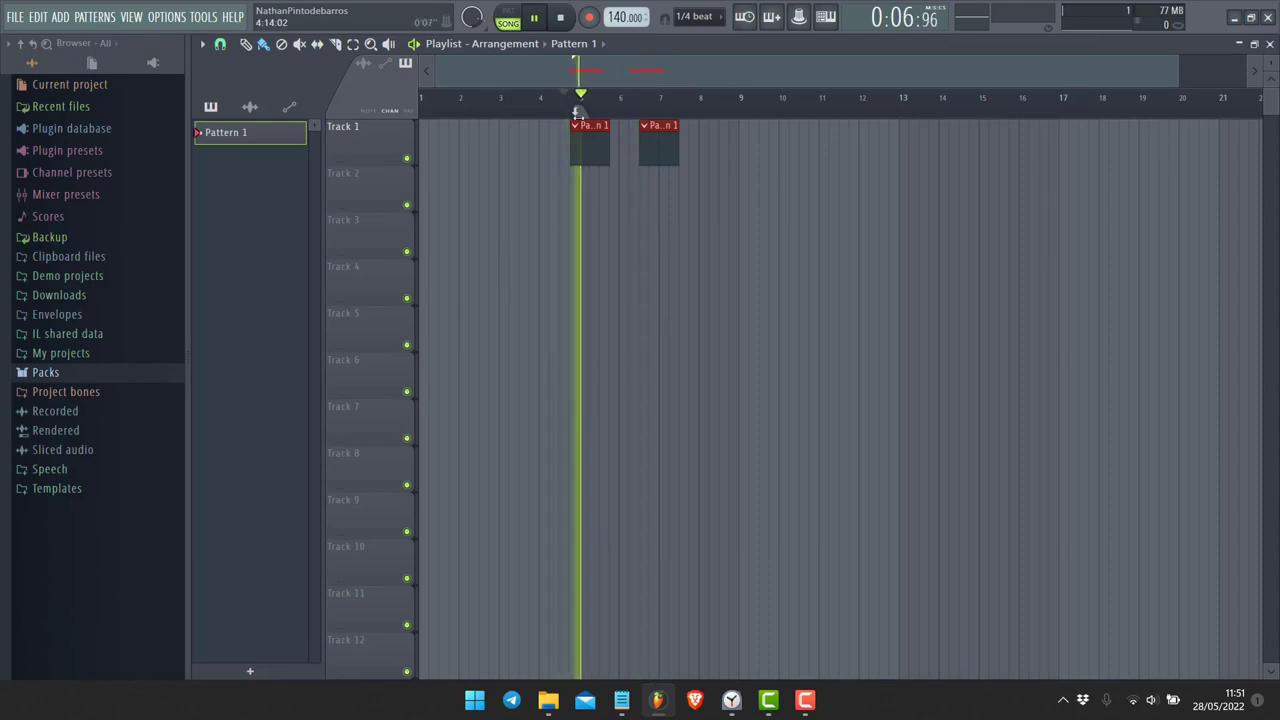
{"action": "key", "text": "space"}
Change the marker at the first Pattern 1 clip to a marker loop and test playback around it
{"action": "left_click", "coordinate": [206, 45]}
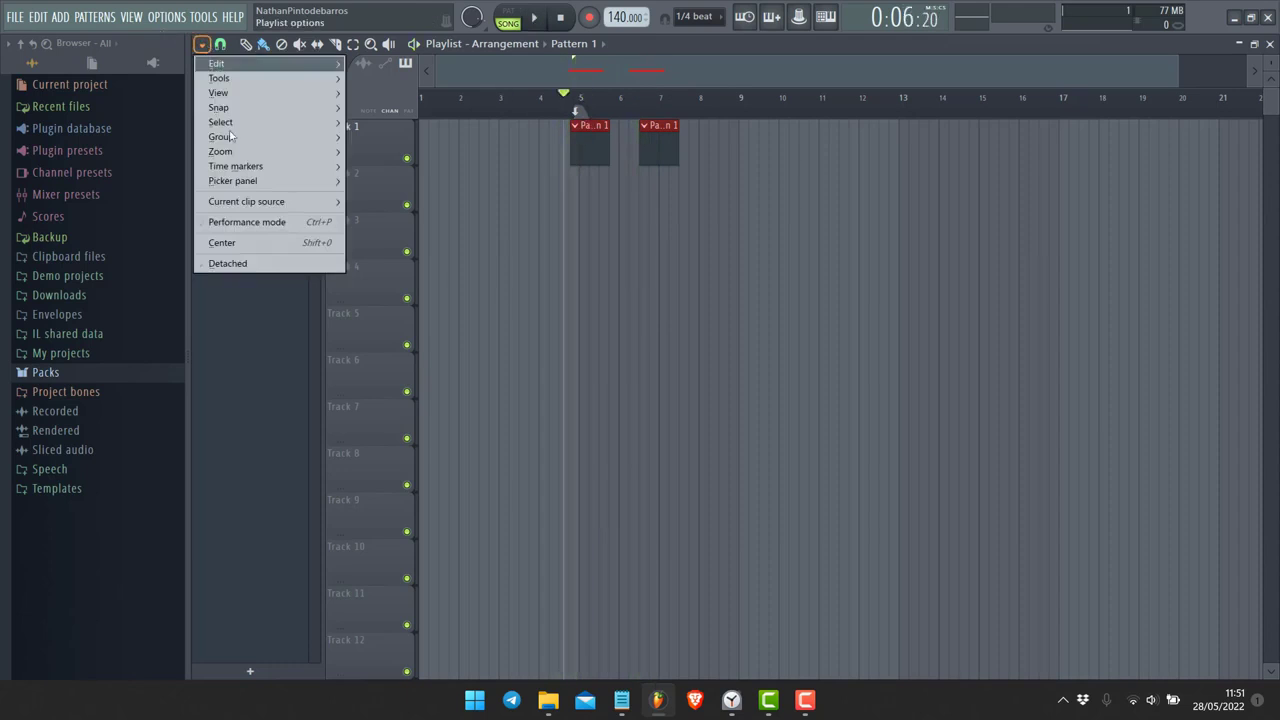
{"action": "mouse_move", "coordinate": [236, 152]}
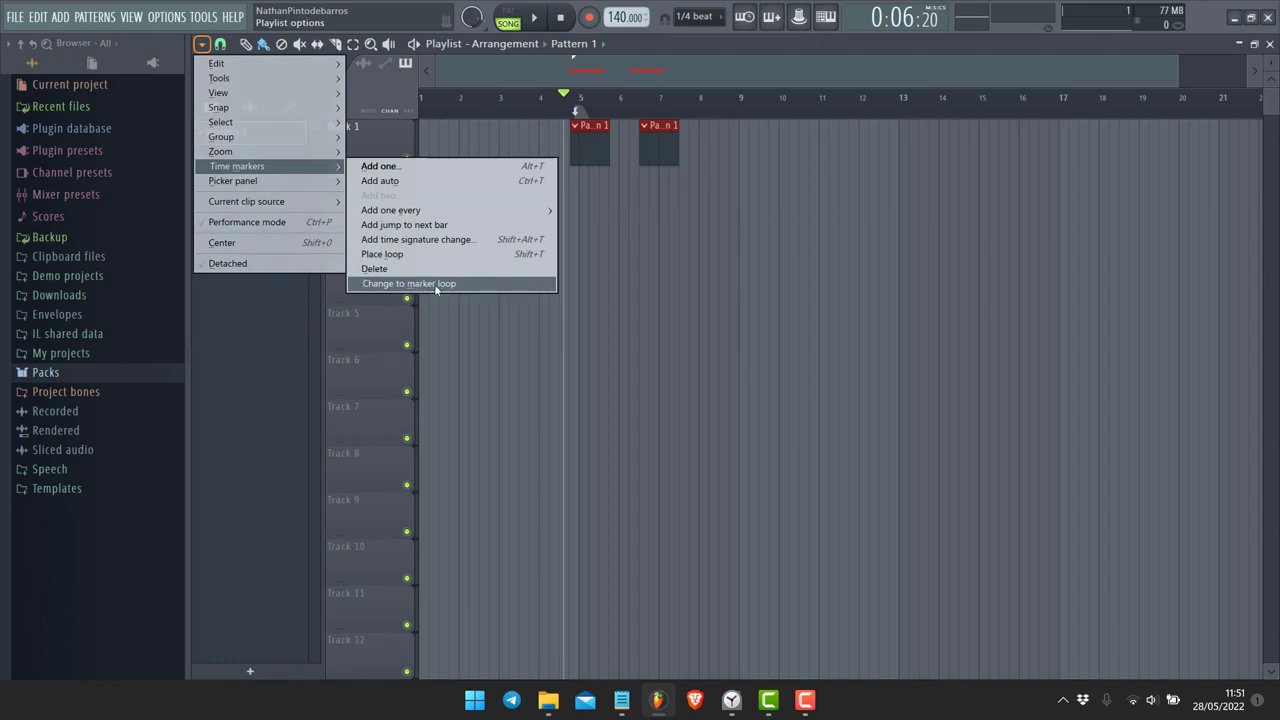
{"action": "left_click", "coordinate": [436, 284]}
{"action": "key", "text": "space"}
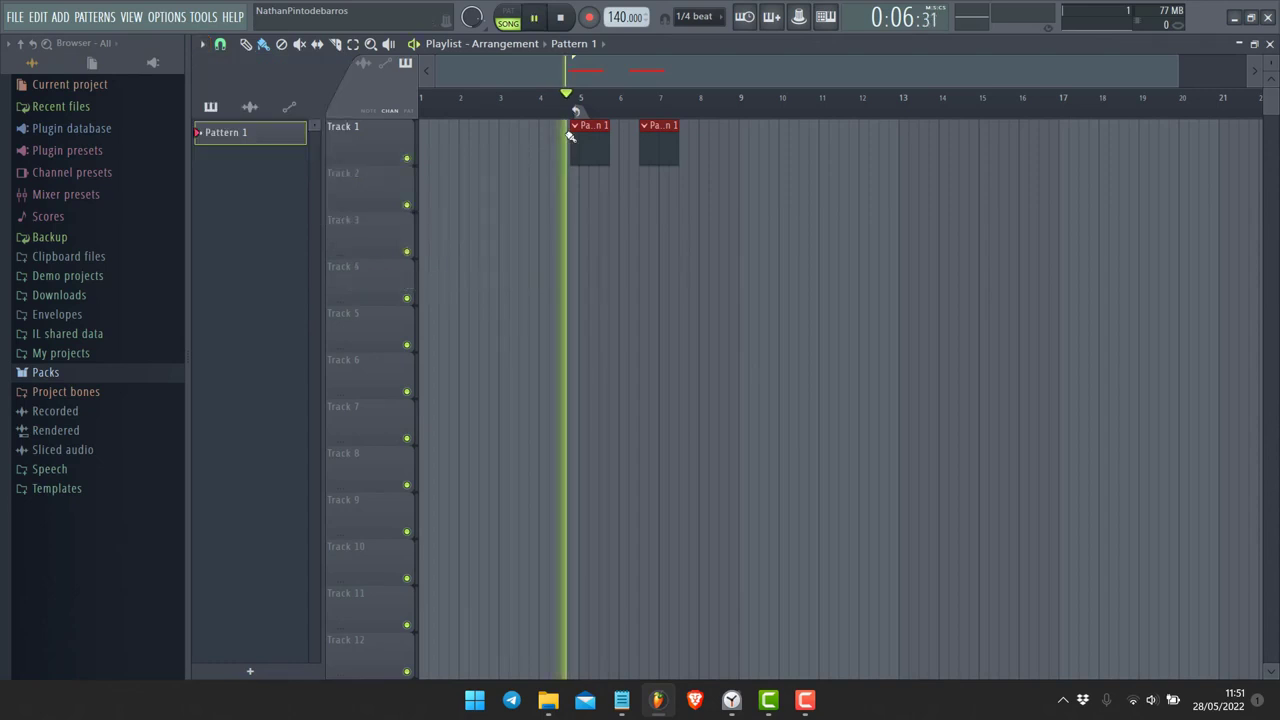
{"action": "left_click", "coordinate": [657, 115]}
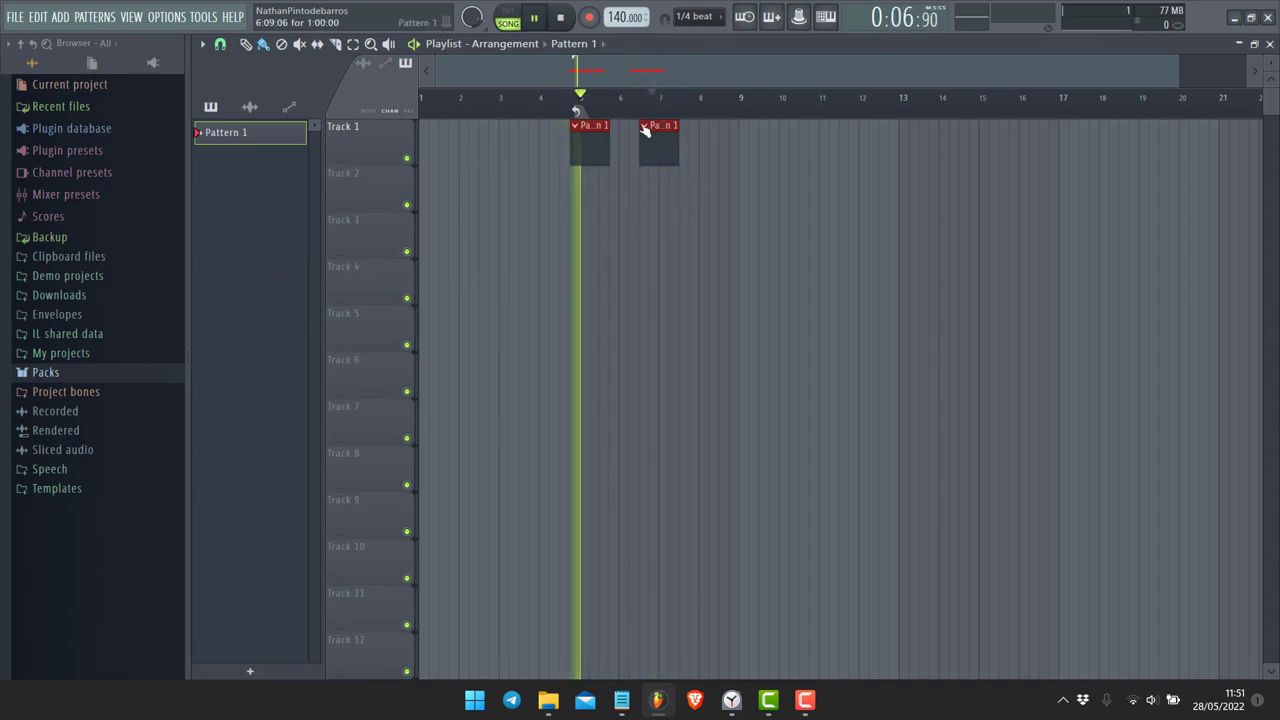
{"action": "left_click", "coordinate": [648, 118]}
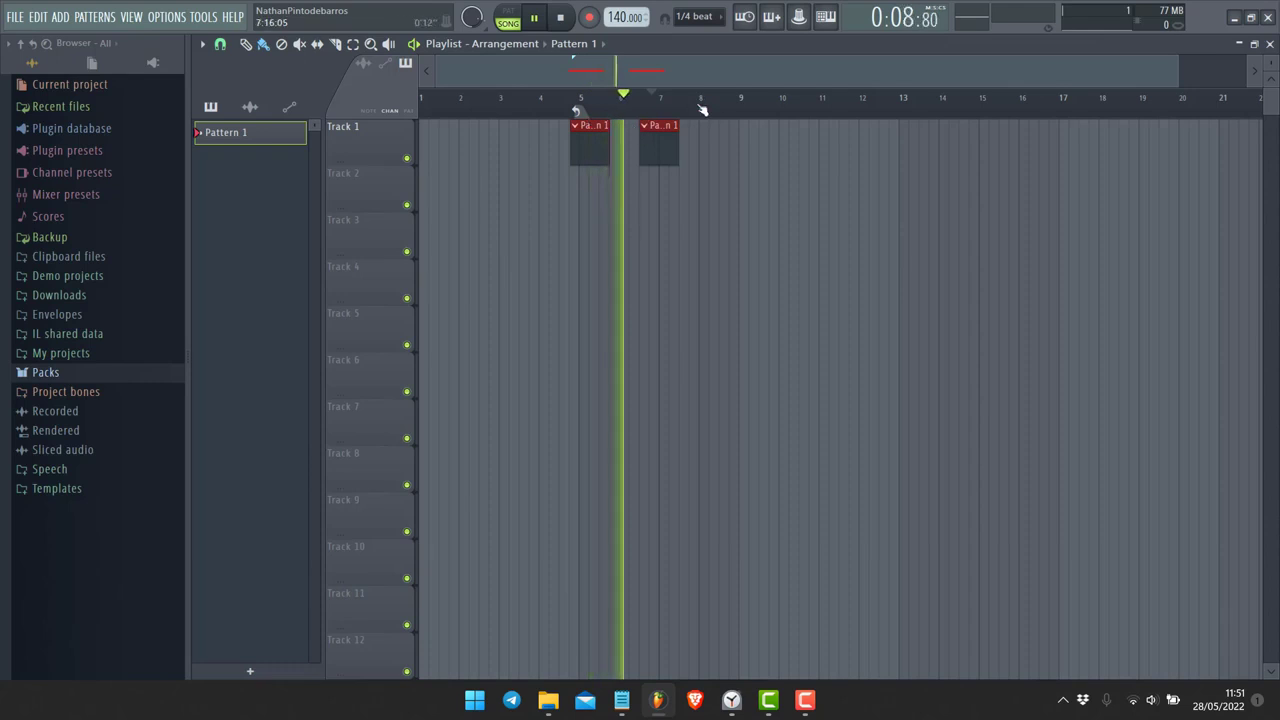
{"action": "key", "text": "space"}
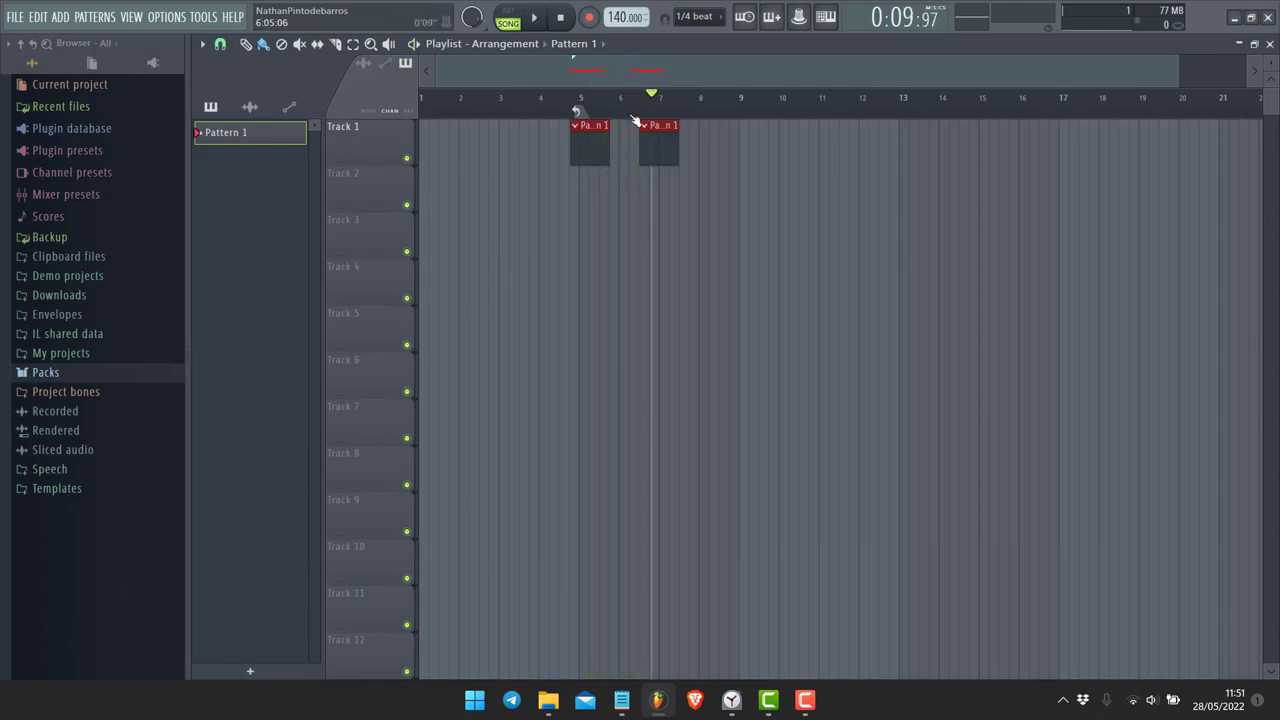
Add a time marker named Intro on the timeline at about bar 7
{"action": "right_click", "coordinate": [666, 117]}
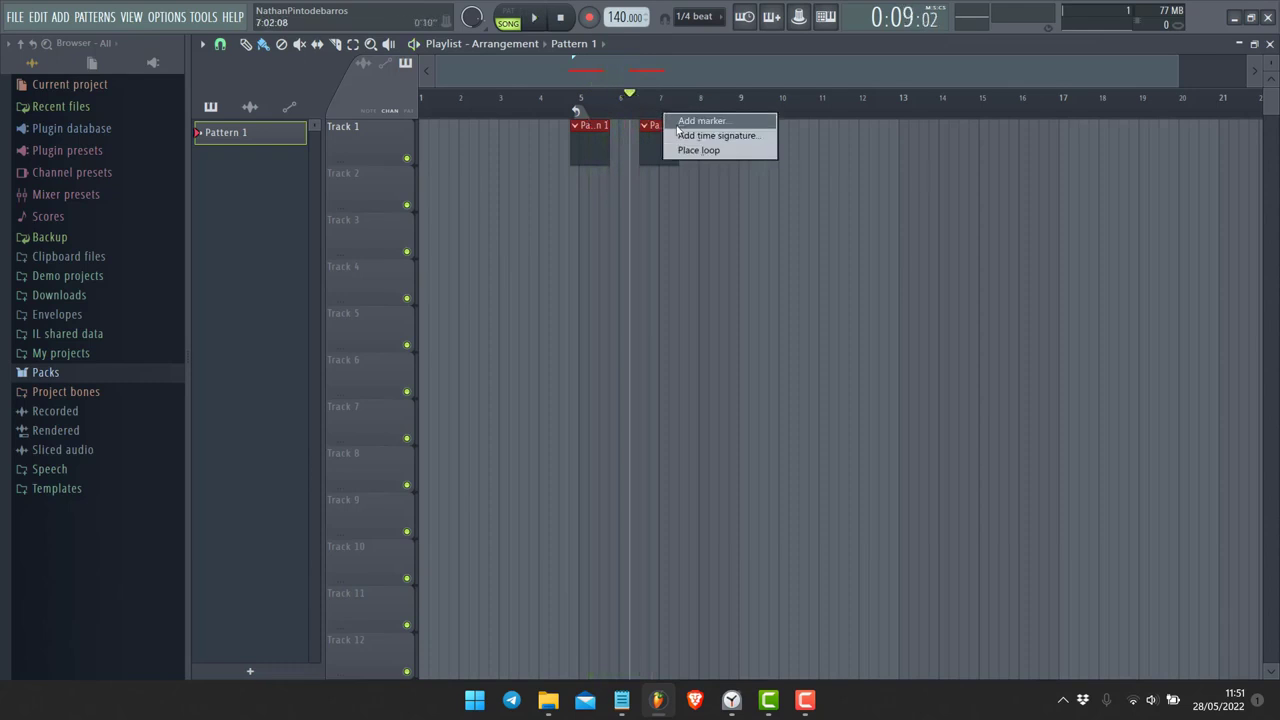
{"action": "left_click", "coordinate": [700, 121]}
{"action": "type", "text": "Intor"}
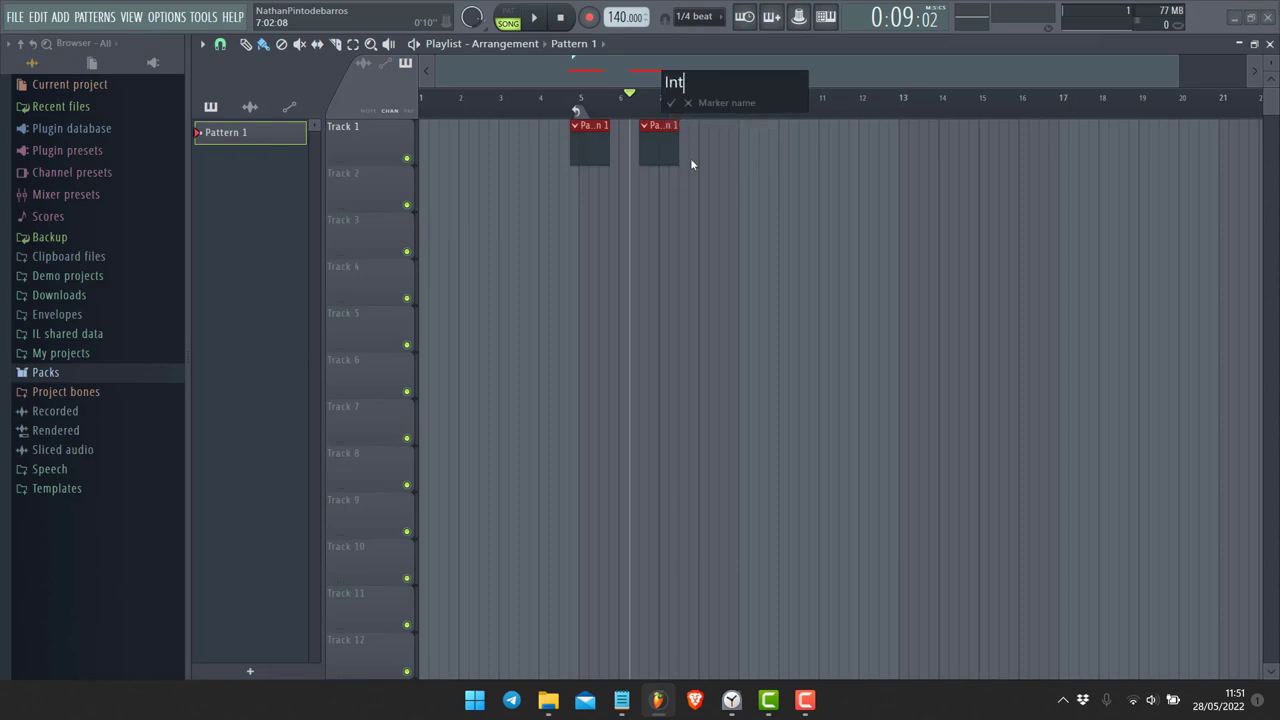
{"action": "key", "text": "BackSpace"}
{"action": "key", "text": "BackSpace"}
{"action": "type", "text": "ro"}
{"action": "key", "text": "Return"}
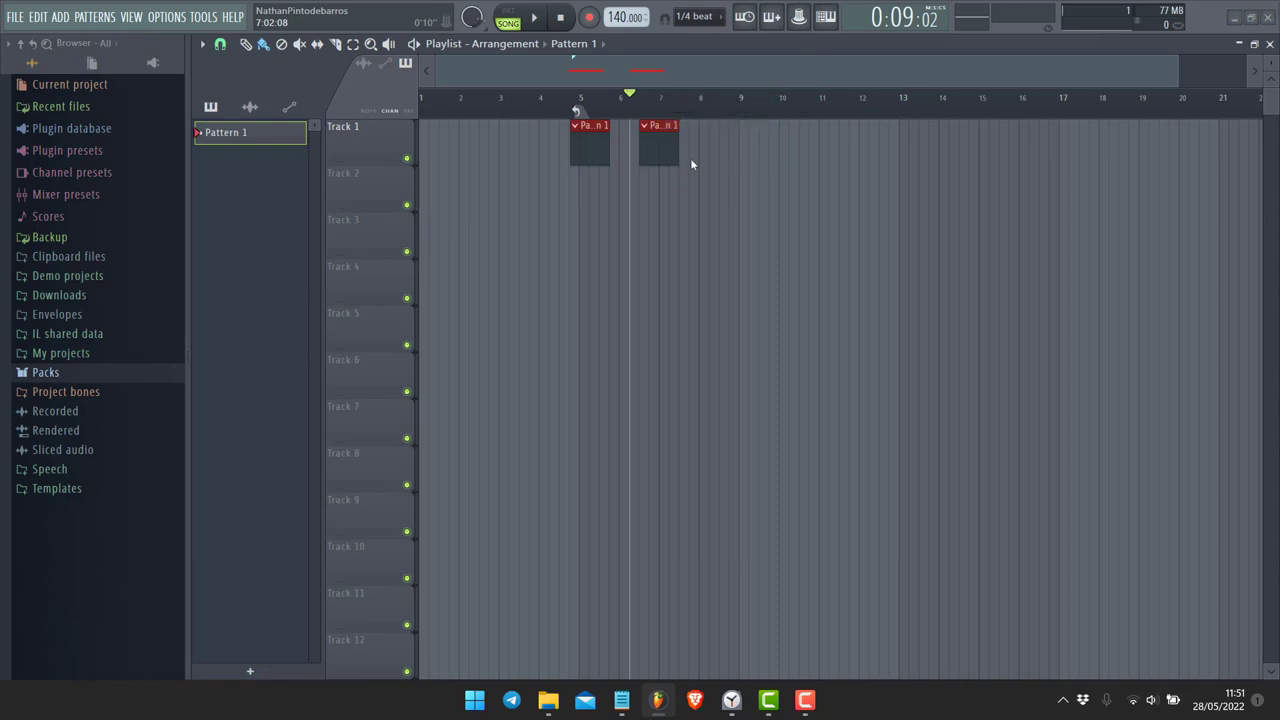
Change the Intro marker to a marker loop and play the song to test it
{"action": "left_click", "coordinate": [200, 48]}
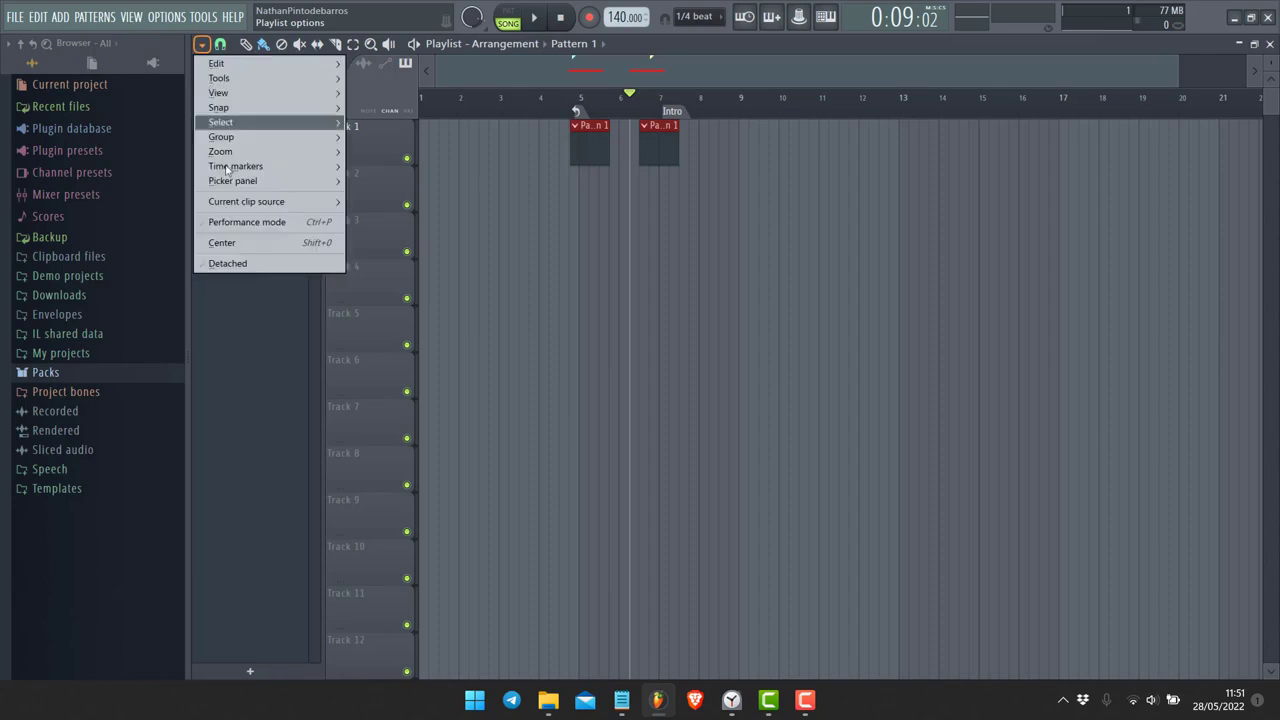
{"action": "mouse_move", "coordinate": [237, 166]}
{"action": "left_click", "coordinate": [424, 284]}
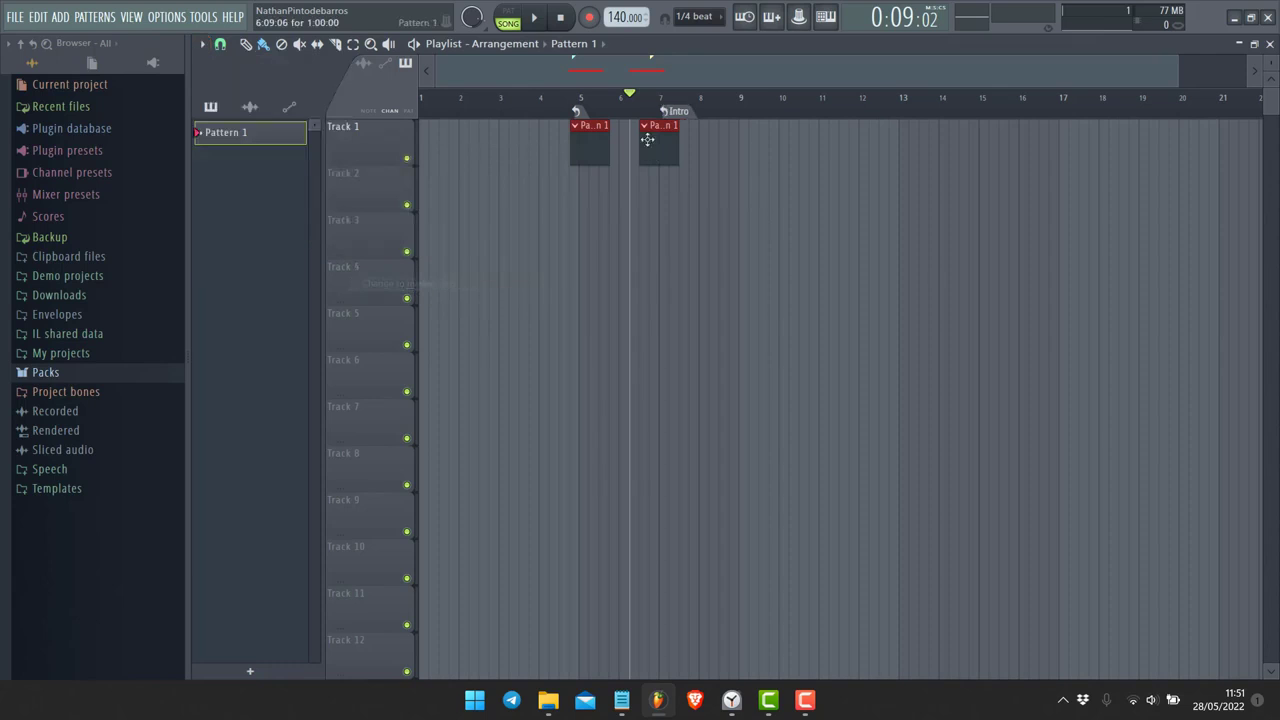
{"action": "key", "text": "space"}
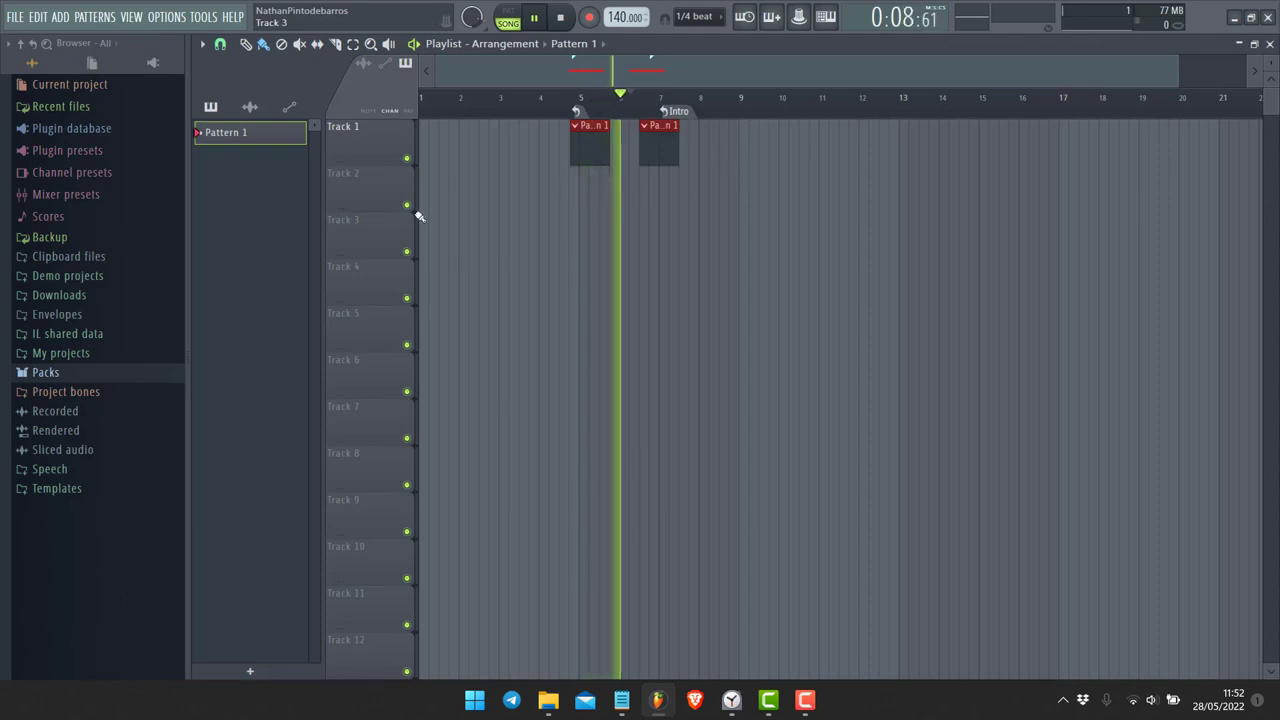
{"action": "key", "text": "space"}
Delete the time markers from the playlist timeline
{"action": "left_click", "coordinate": [202, 44]}
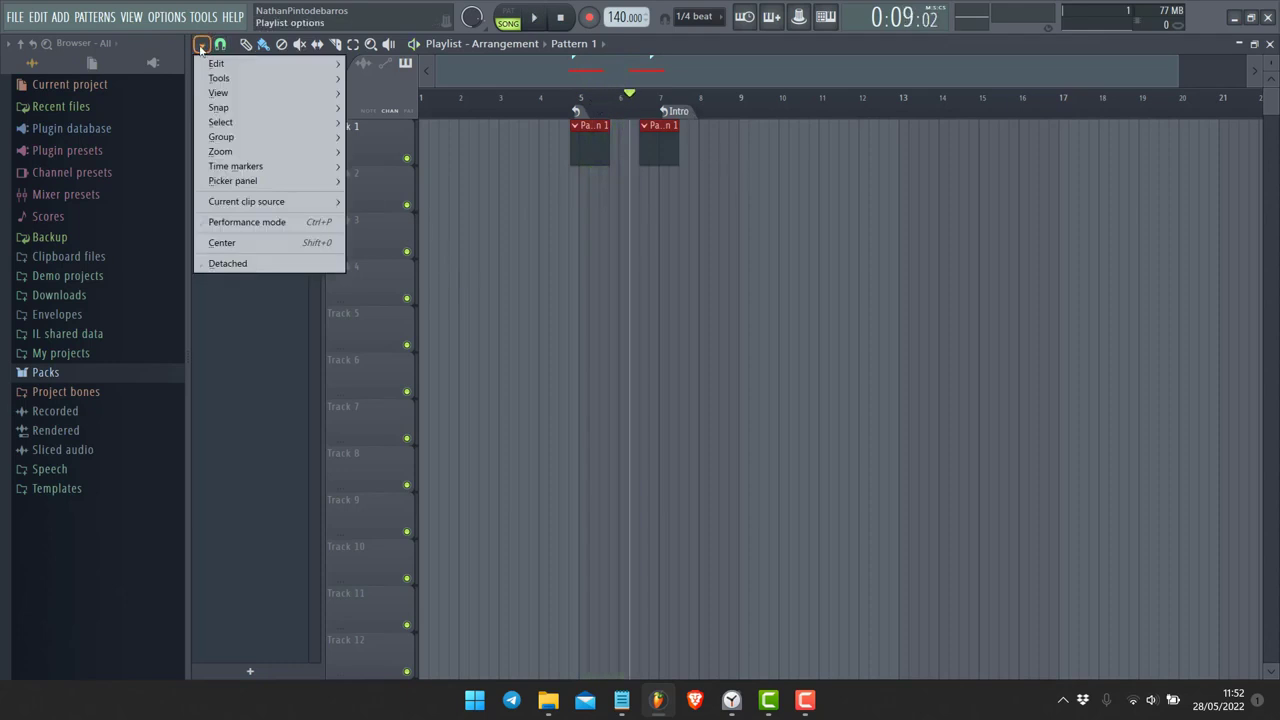
{"action": "mouse_move", "coordinate": [236, 167]}
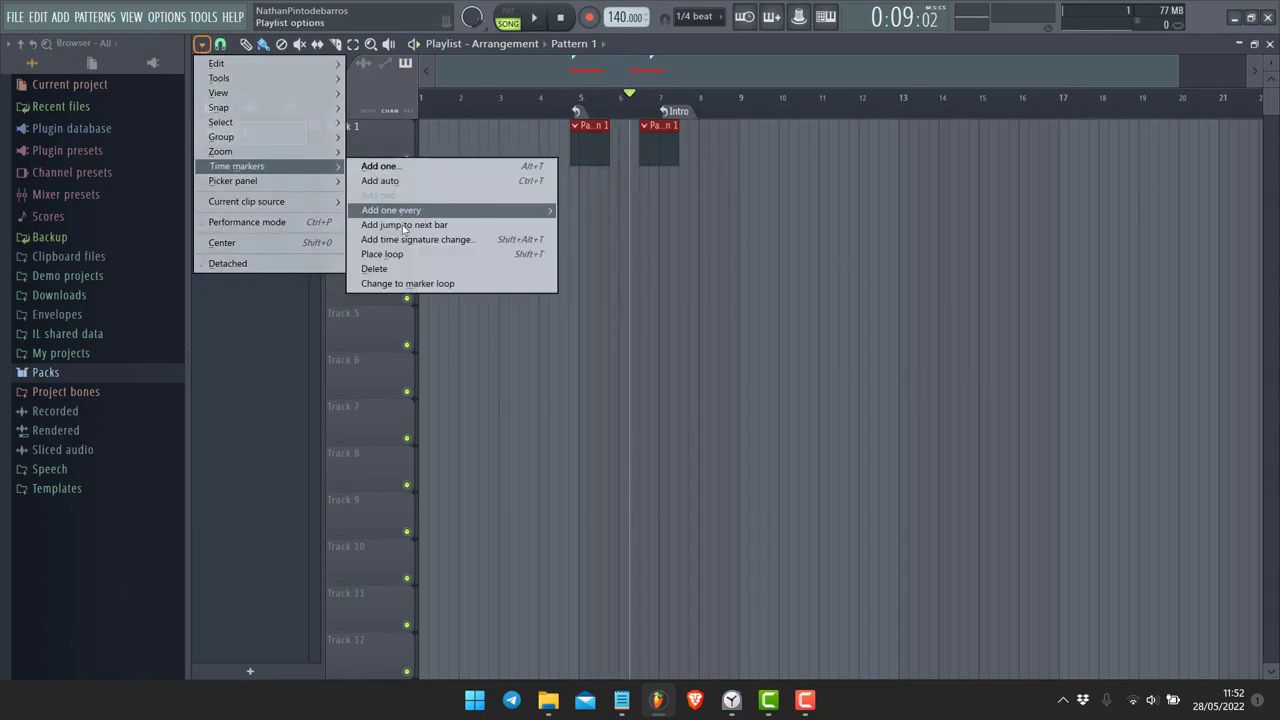
{"action": "left_click", "coordinate": [405, 270]}
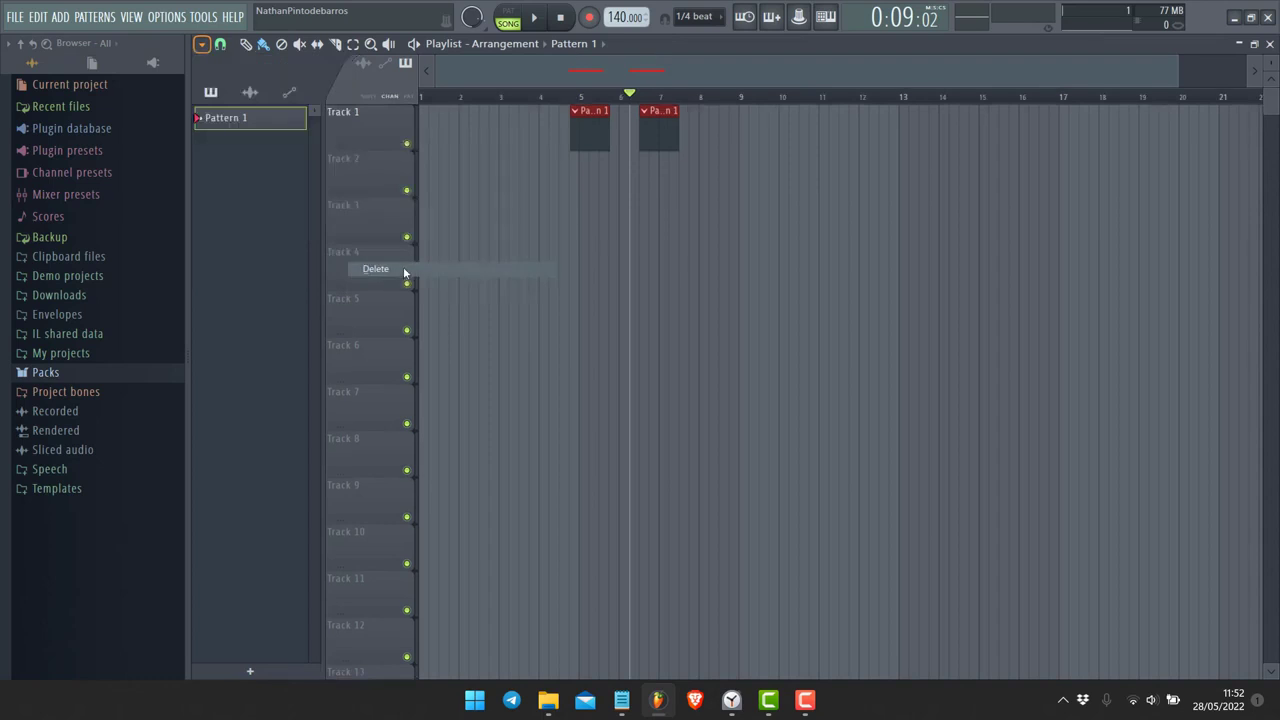
Review the time marker options and deselect the playlist clips
{"action": "left_click", "coordinate": [202, 44]}
{"action": "mouse_move", "coordinate": [224, 154]}
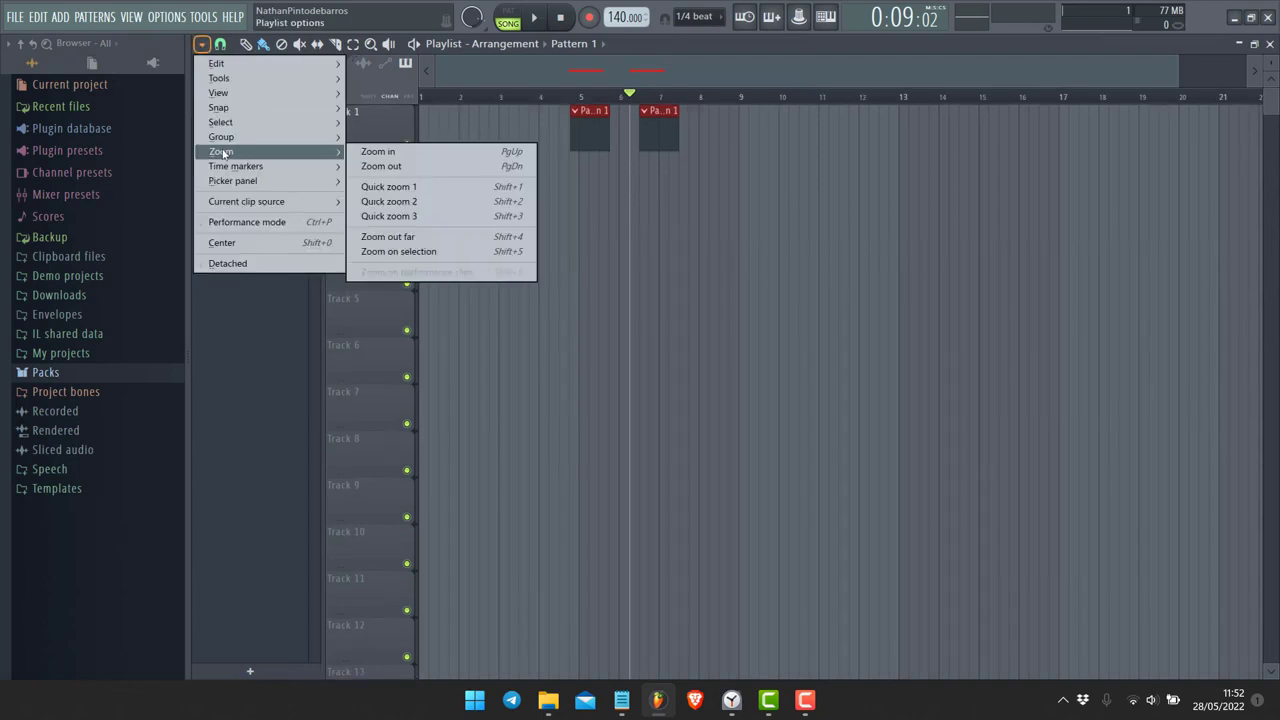
{"action": "mouse_move", "coordinate": [266, 168]}
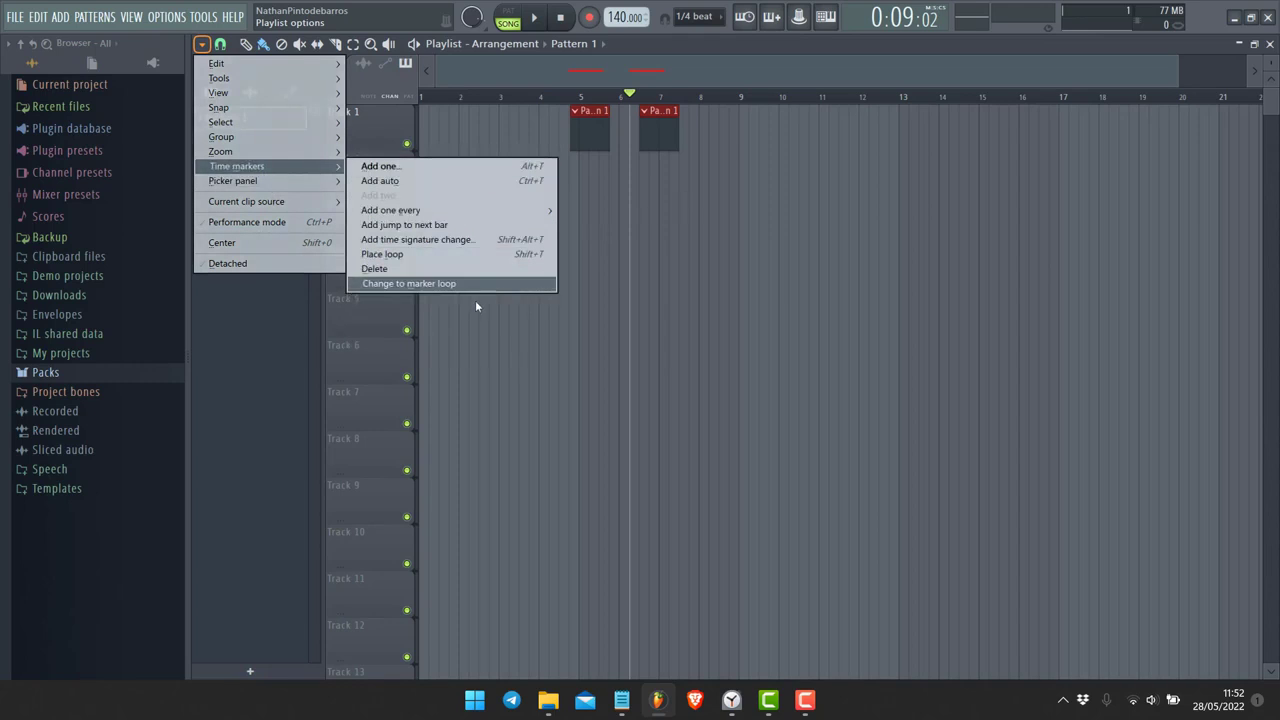
{"action": "left_click", "coordinate": [526, 310]}
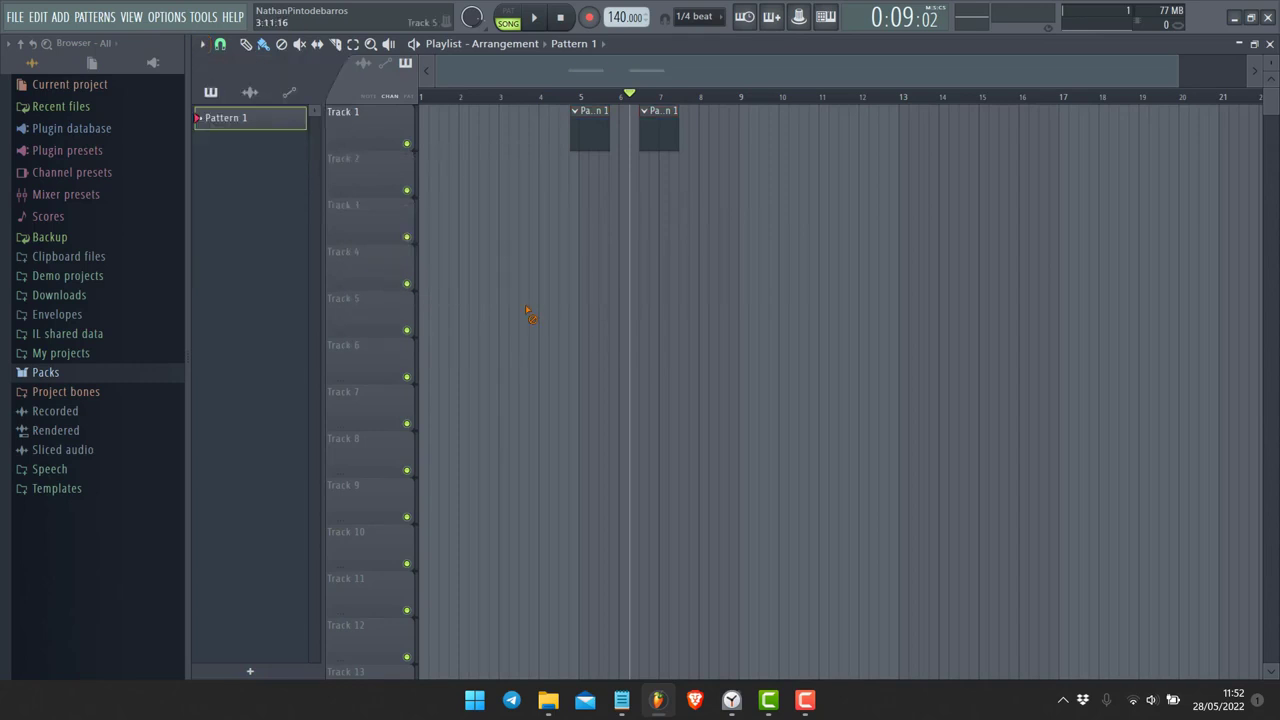